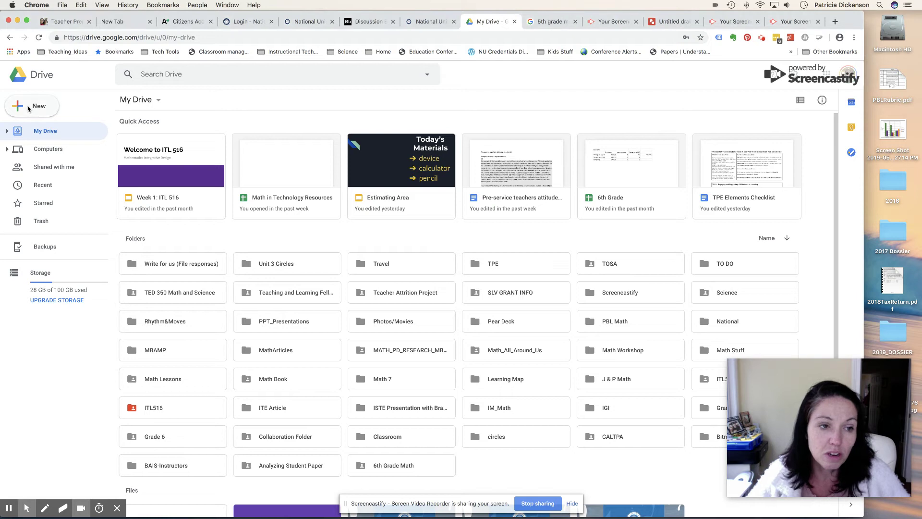
Step: Create a new blank Google Form from Google Drive's New > More menu
{"action": "left_click", "coordinate": [22, 108]}
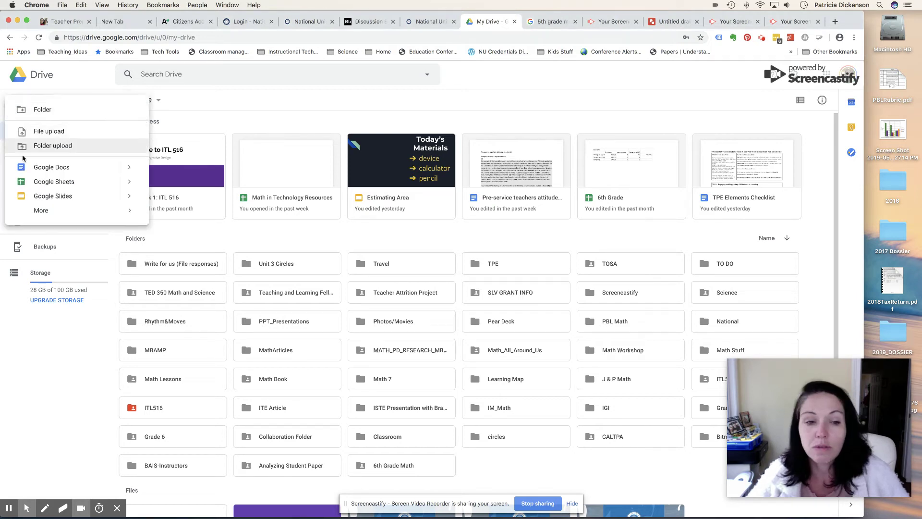
{"action": "mouse_move", "coordinate": [45, 211]}
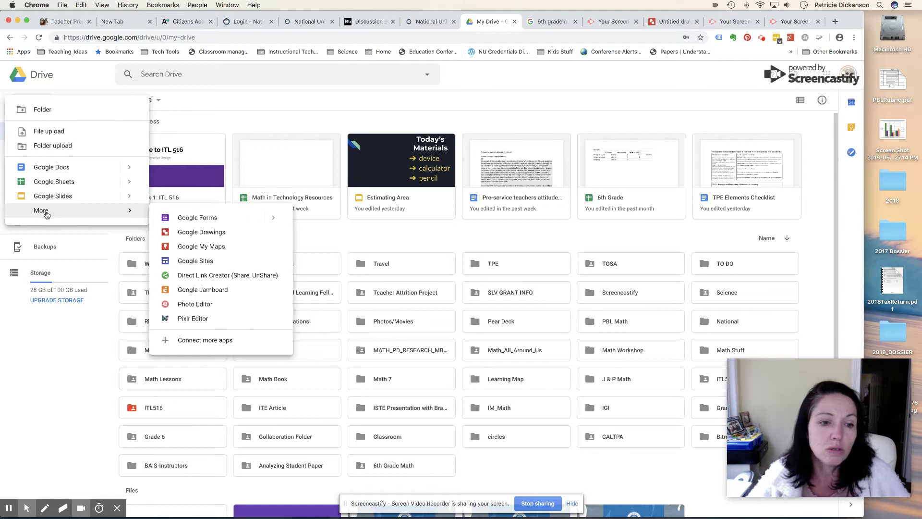
{"action": "left_click", "coordinate": [186, 220]}
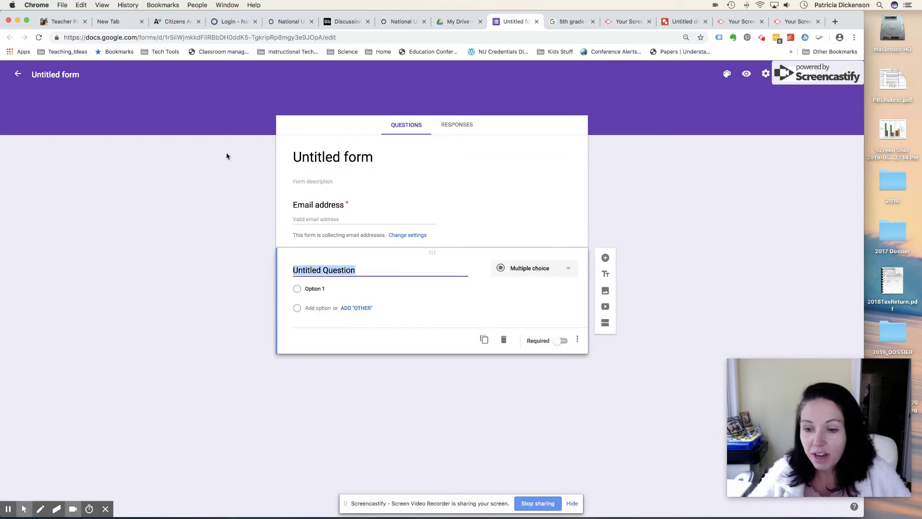
Step: Title the form 'Operations and Algebraic Thinking'
{"action": "left_click", "coordinate": [297, 160]}
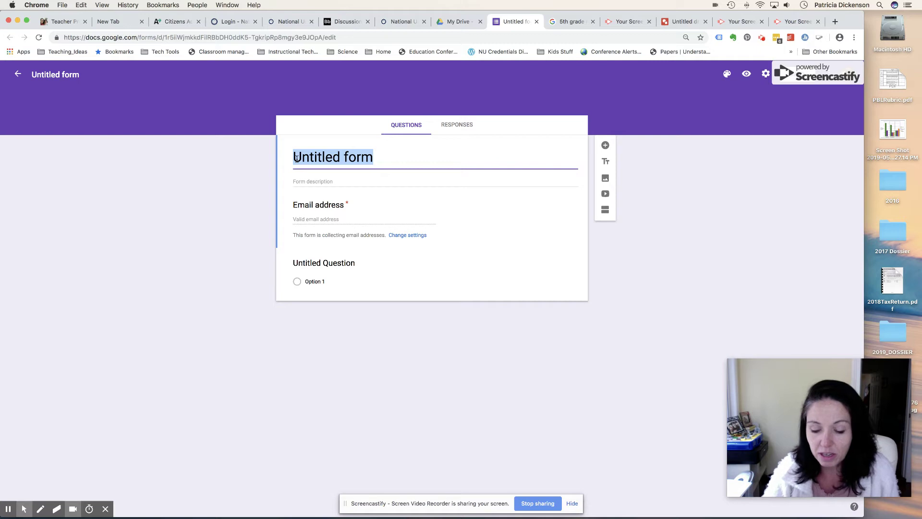
{"action": "type", "text": "Operatio"}
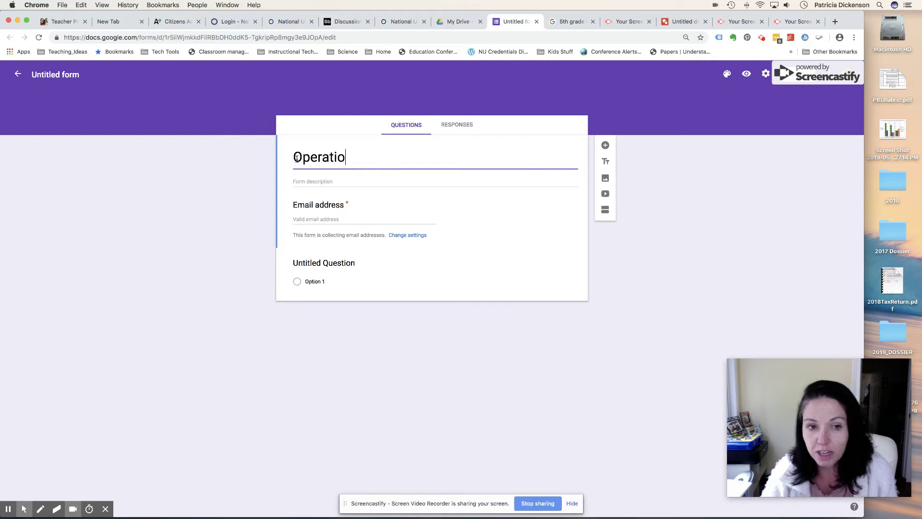
{"action": "type", "text": "ns and Algebraic Tinkin"}
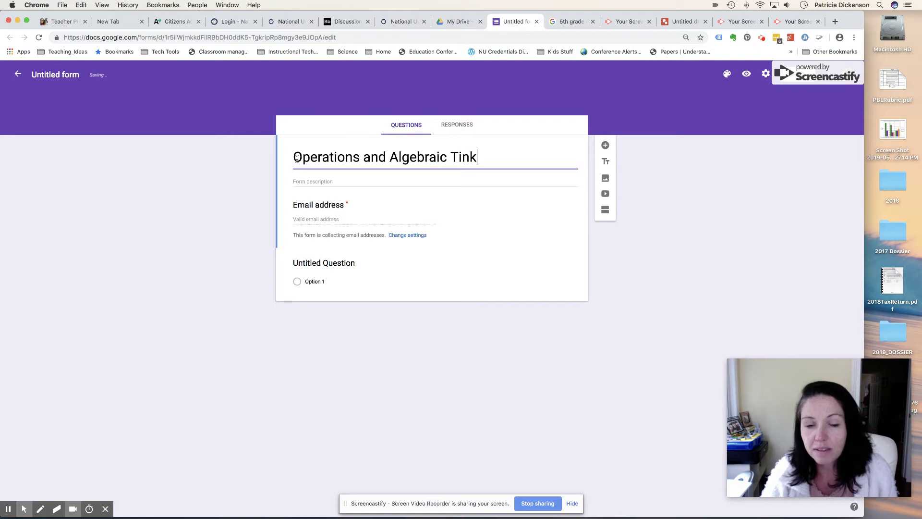
{"action": "key", "text": "BackSpace"}
{"action": "key", "text": "BackSpace"}
{"action": "key", "text": "BackSpace"}
{"action": "key", "text": "BackSpace"}
{"action": "key", "text": "BackSpace"}
{"action": "key", "text": "BackSpace"}
{"action": "key", "text": "BackSpace"}
{"action": "type", "text": "Thinking"}
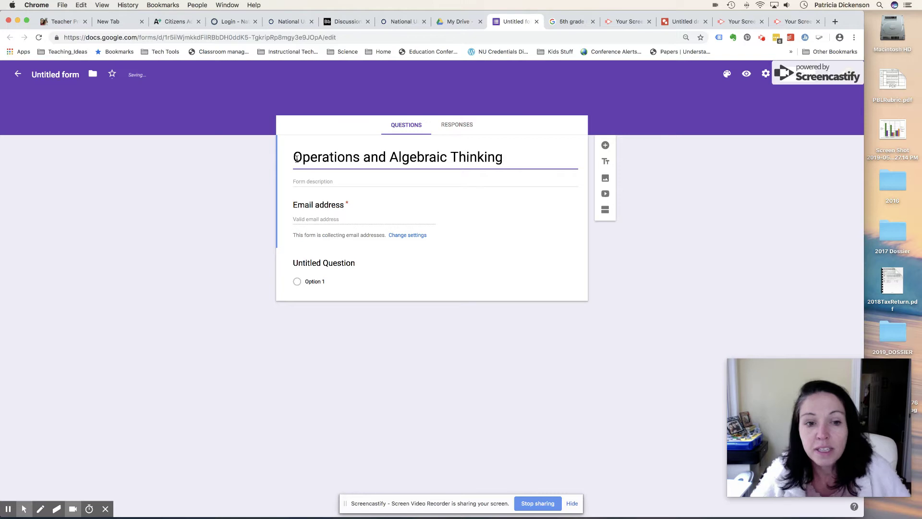
Step: Add the description 'Understanding Multiplication' and begin renaming the file to match the title
{"action": "left_click", "coordinate": [304, 181]}
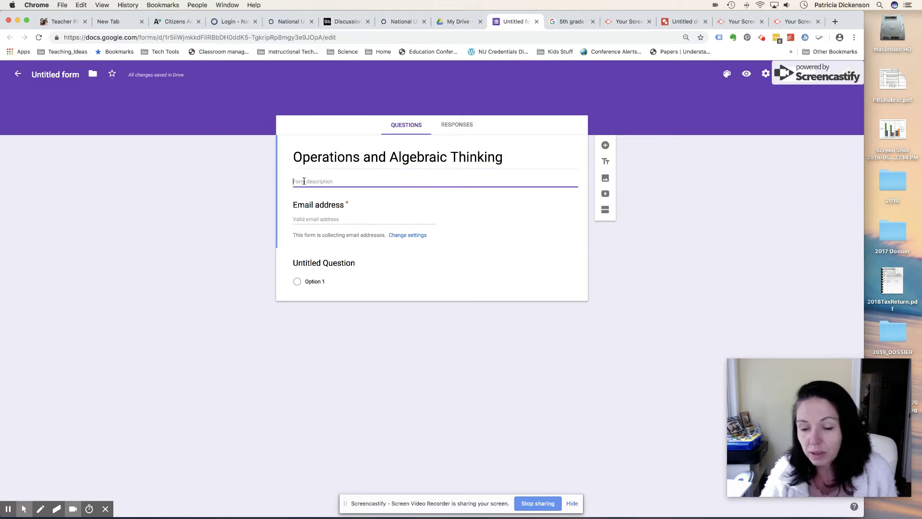
{"action": "type", "text": "UNde"}
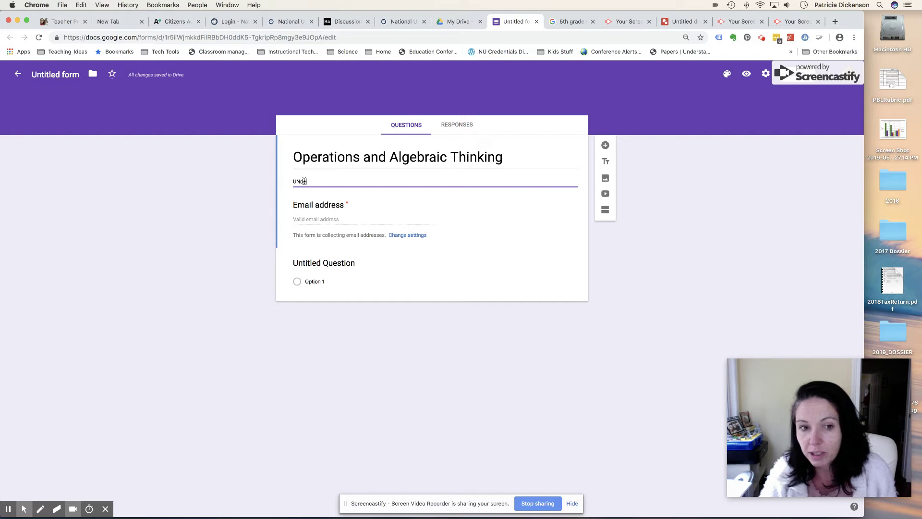
{"action": "key", "text": "BackSpace"}
{"action": "key", "text": "BackSpace"}
{"action": "key", "text": "BackSpace"}
{"action": "key", "text": "BackSpace"}
{"action": "key", "text": "BackSpace"}
{"action": "type", "text": "understanding Multipliucatio"}
{"action": "key", "text": "BackSpace"}
{"action": "key", "text": "BackSpace"}
{"action": "key", "text": "BackSpace"}
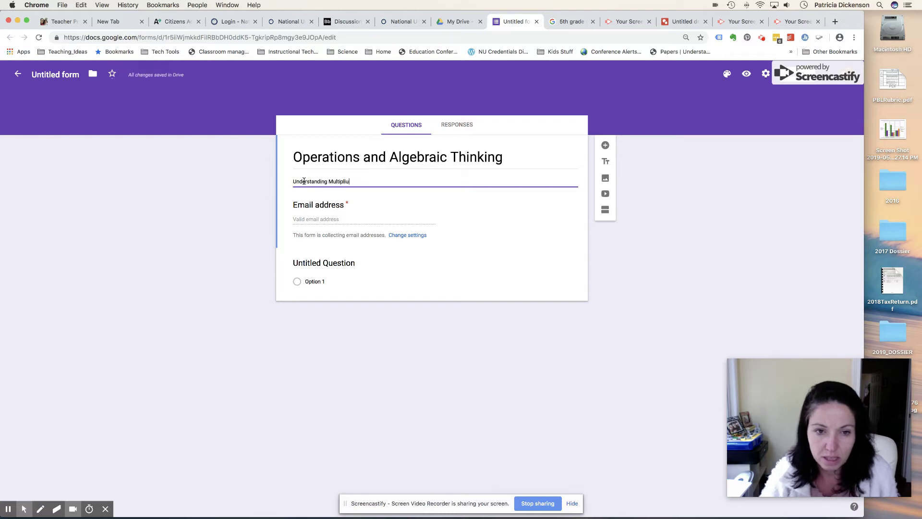
{"action": "key", "text": "BackSpace"}
{"action": "type", "text": "cation"}
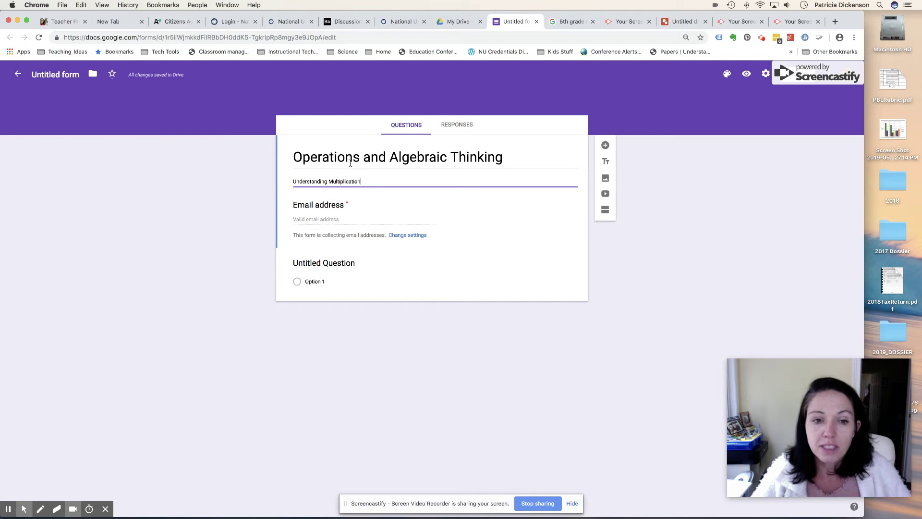
{"action": "left_click", "coordinate": [39, 75]}
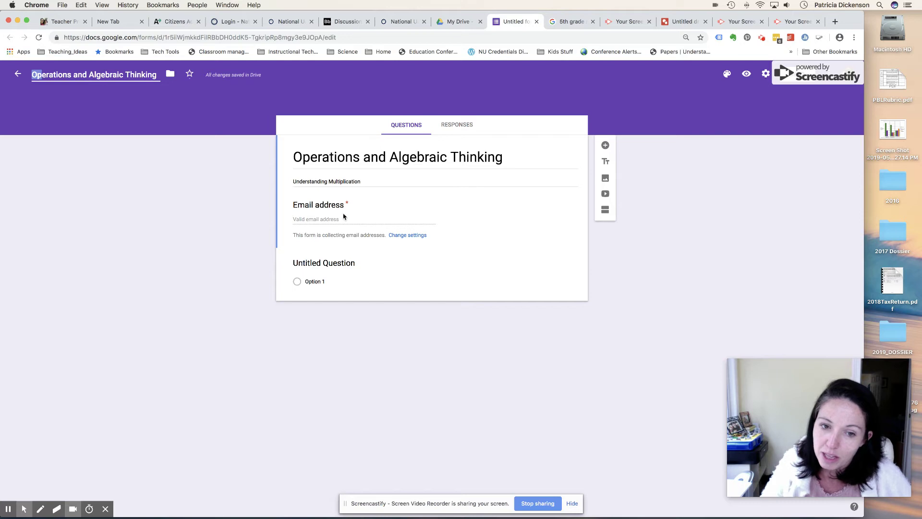
Step: In General settings, stop collecting email addresses and let respondents see summary charts and text responses
{"action": "left_click", "coordinate": [405, 235]}
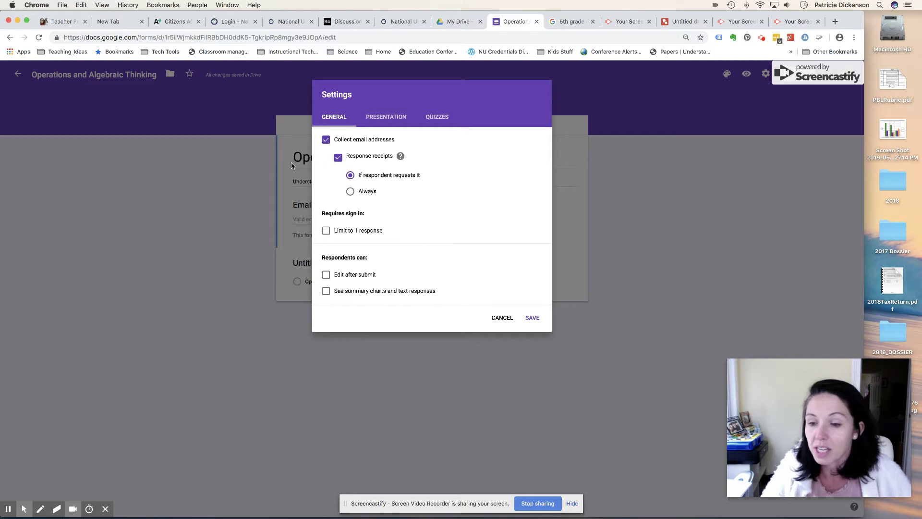
{"action": "left_click", "coordinate": [325, 140]}
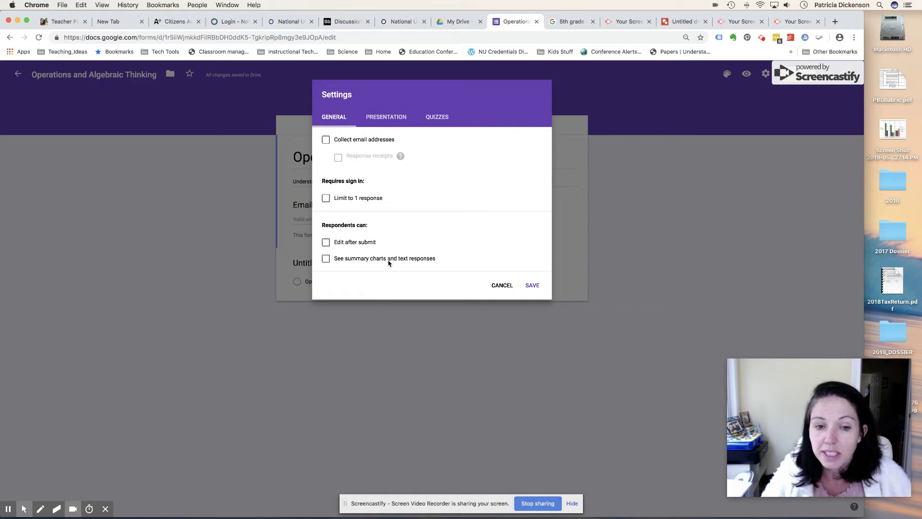
{"action": "left_click", "coordinate": [326, 260]}
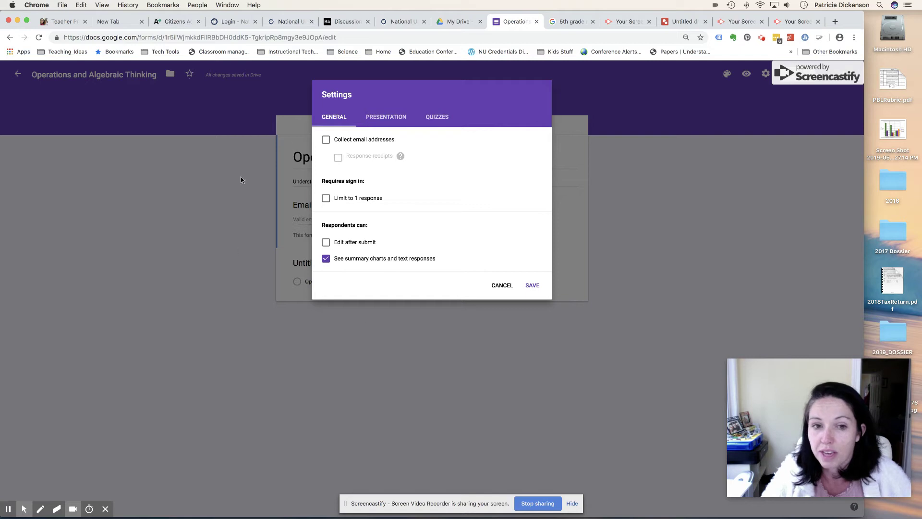
Step: Show a progress bar, shuffle question order, and set the confirmation message to 'You Rock!!!!'
{"action": "left_click", "coordinate": [382, 118]}
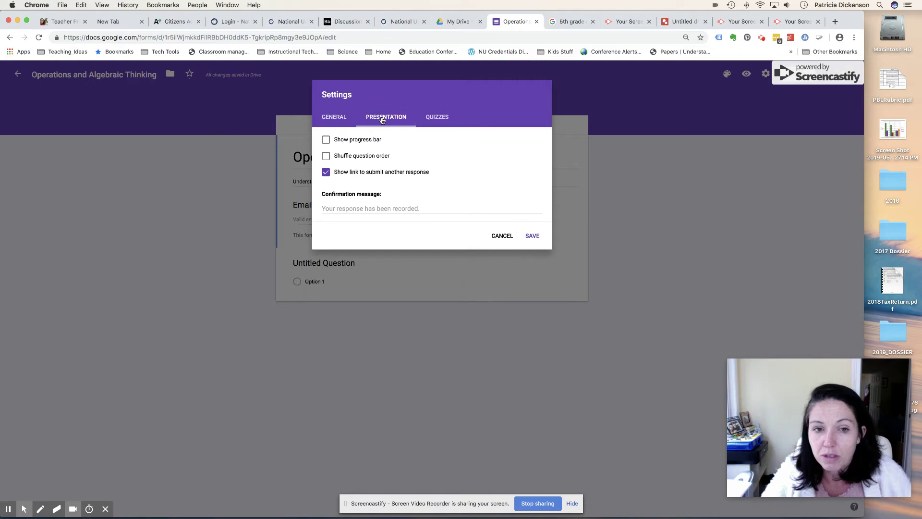
{"action": "left_click", "coordinate": [325, 143]}
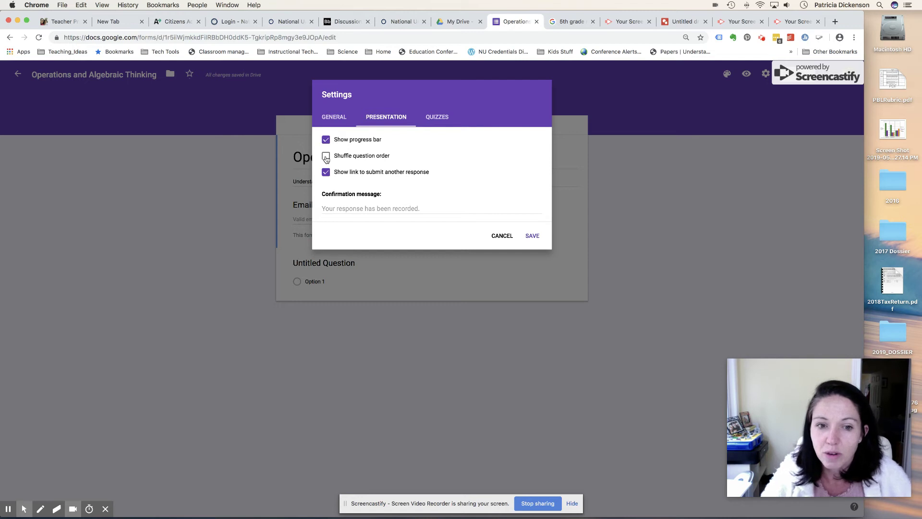
{"action": "left_click", "coordinate": [326, 156]}
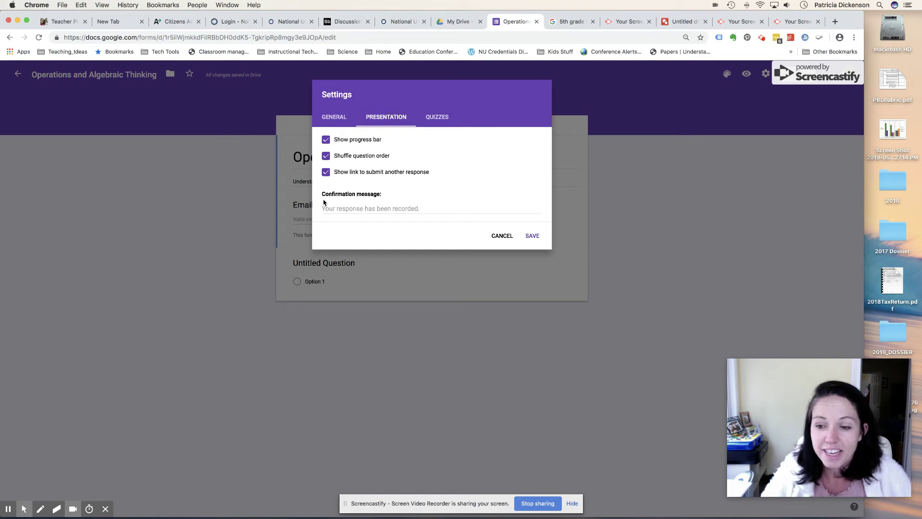
{"action": "left_click", "coordinate": [337, 209]}
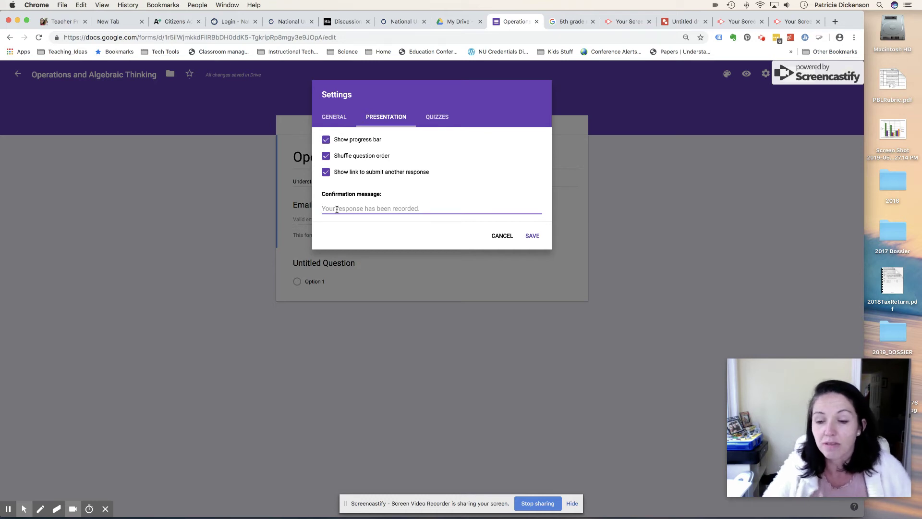
{"action": "type", "text": "You "}
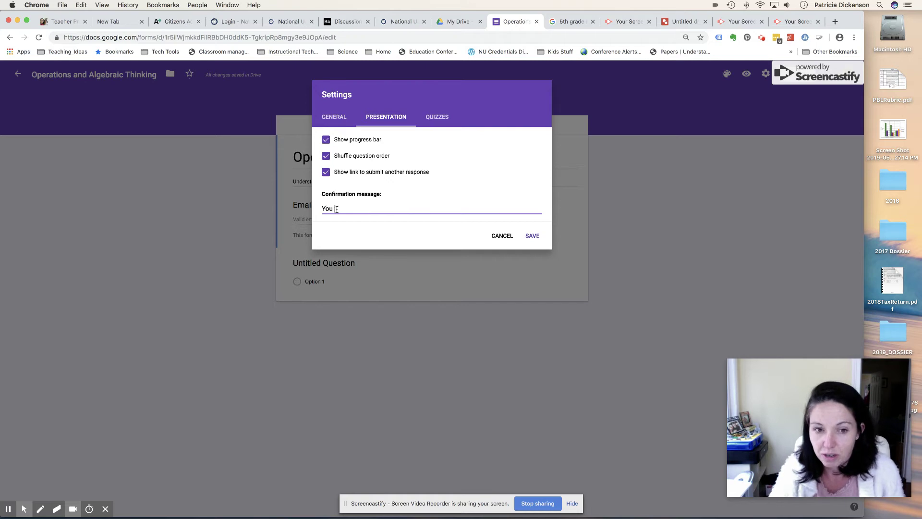
{"action": "type", "text": "Rock!!!!"}
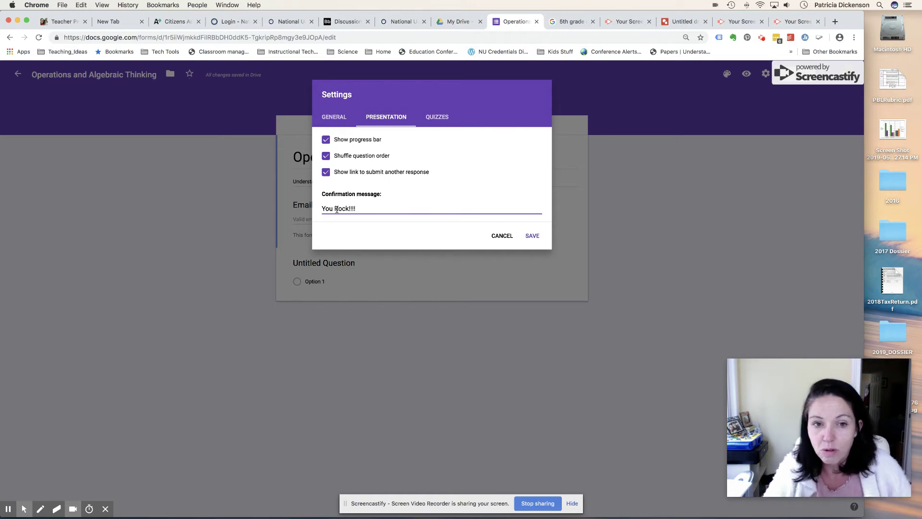
{"action": "left_click", "coordinate": [436, 120]}
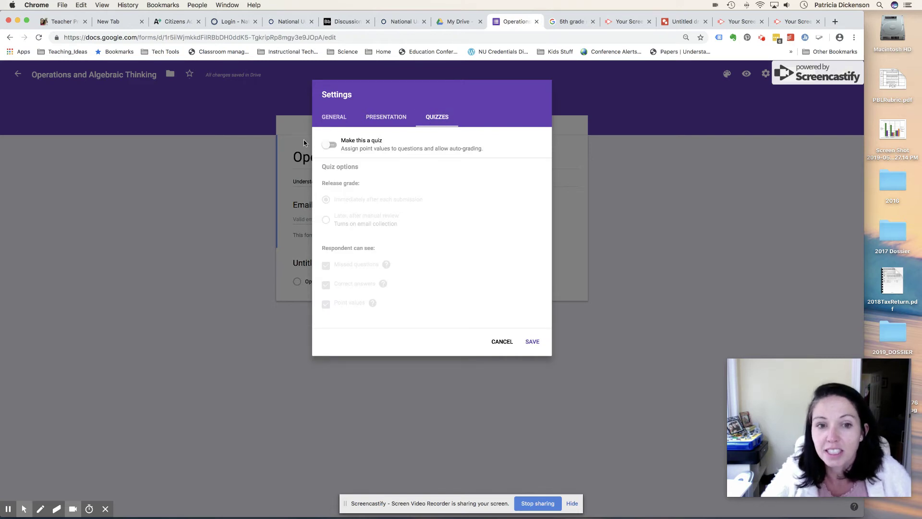
Step: Turn on 'Make this a quiz' and save the settings
{"action": "left_click", "coordinate": [326, 149]}
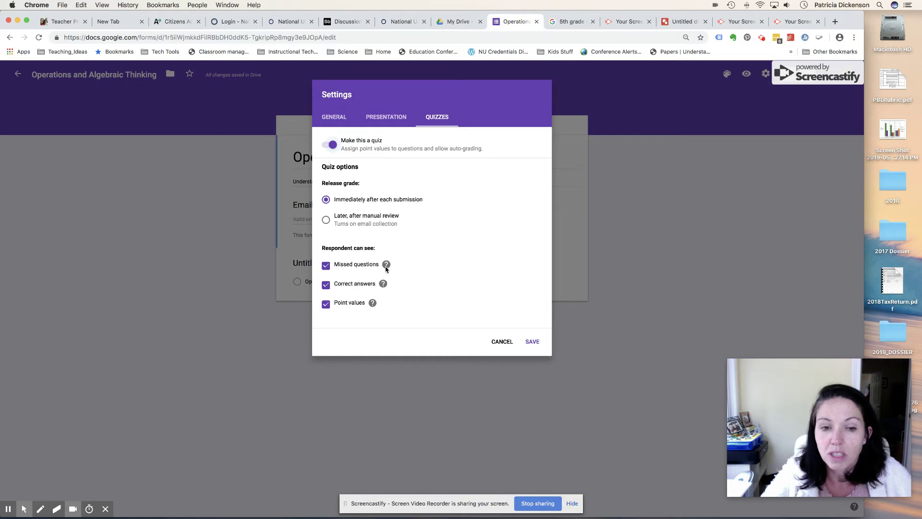
{"action": "mouse_move", "coordinate": [385, 269]}
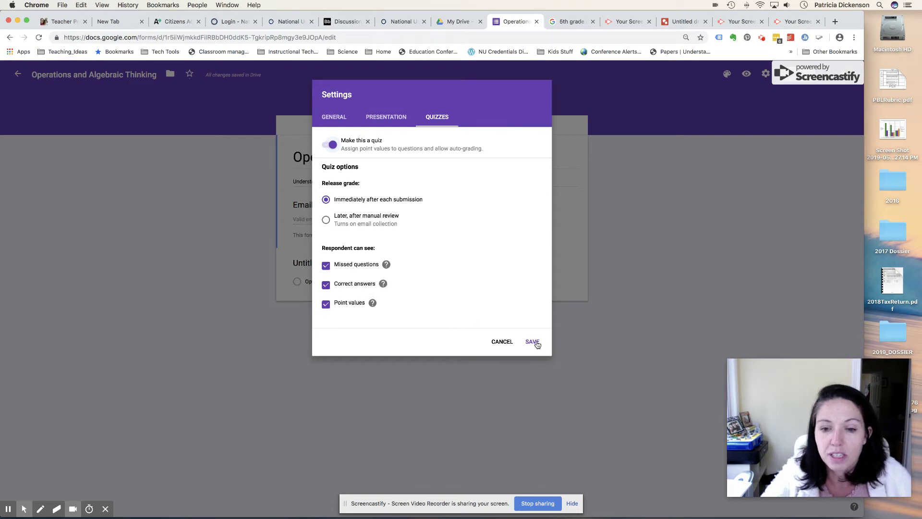
{"action": "left_click", "coordinate": [335, 117]}
{"action": "left_click", "coordinate": [535, 286]}
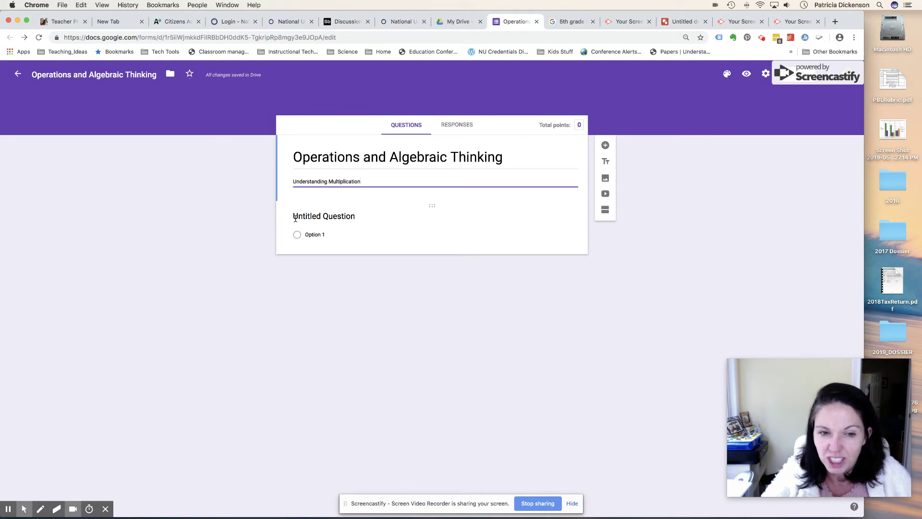
Step: Paste Sally's 16-objects multiplication prompt into the first question and make it a Paragraph answer
{"action": "left_click", "coordinate": [295, 217]}
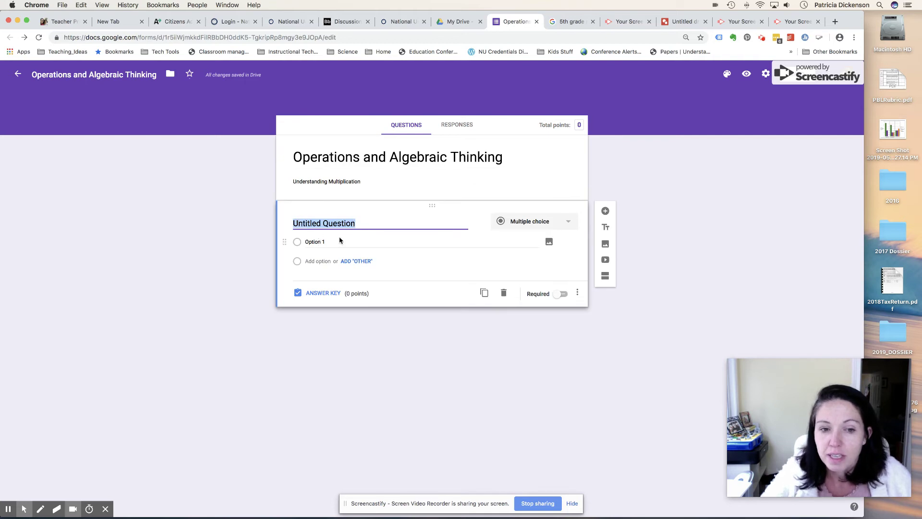
{"action": "mouse_move", "coordinate": [769, 514]}
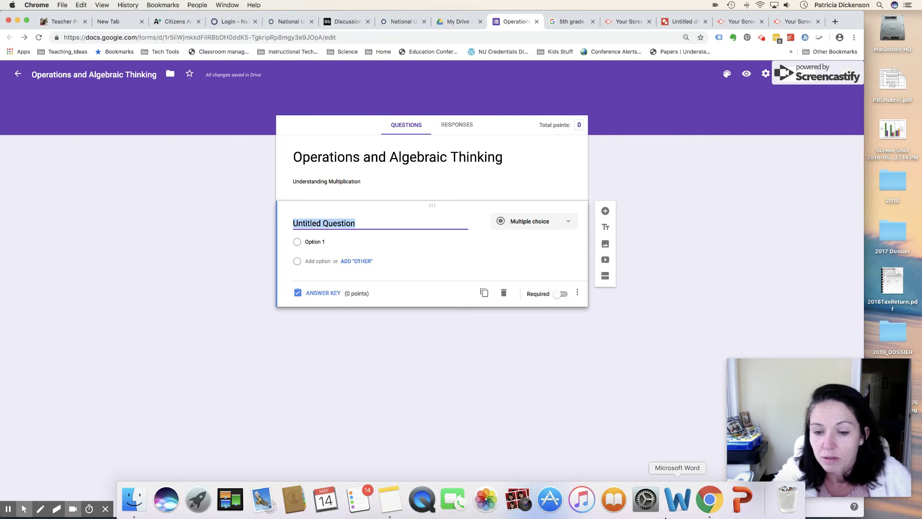
{"action": "left_click", "coordinate": [392, 507]}
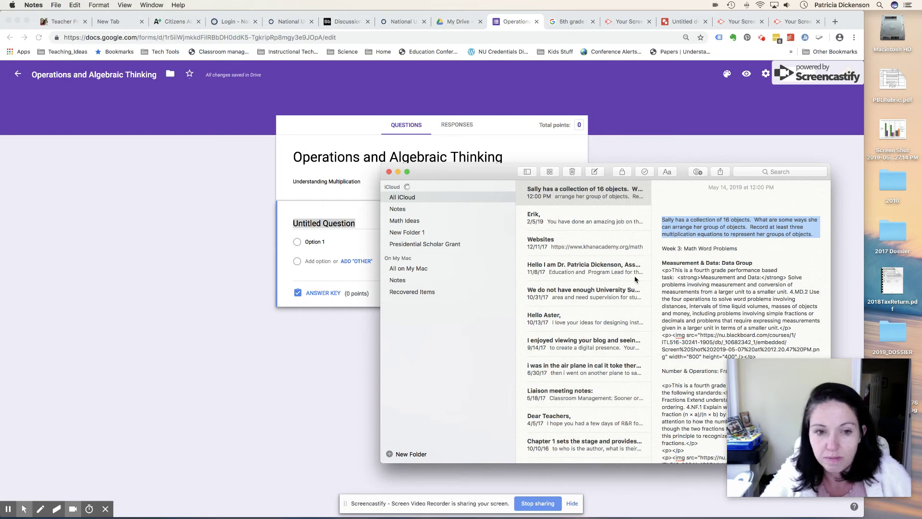
{"action": "left_click", "coordinate": [318, 225]}
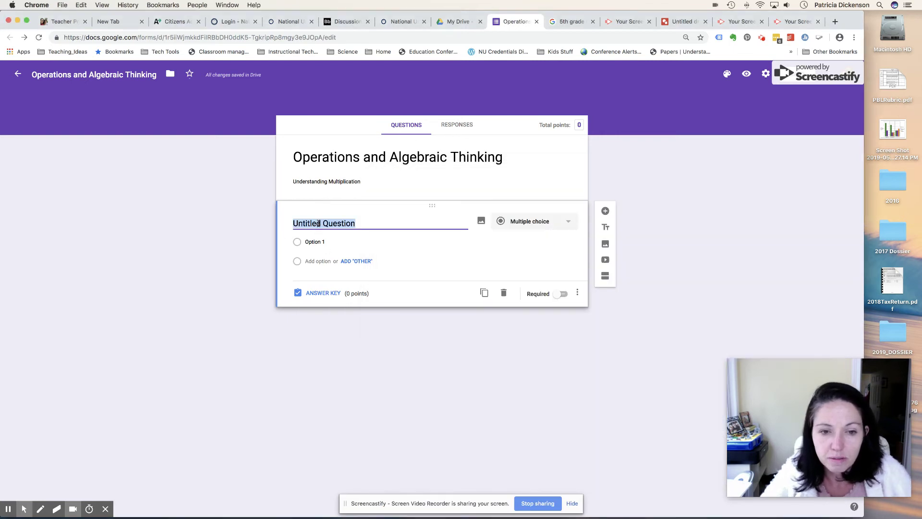
{"action": "type", "text": "Sally has a collection of 16 objects.  What are some ways she can arrange her group of objects.  Record at least three multiplication equations to represent her groups of objects."}
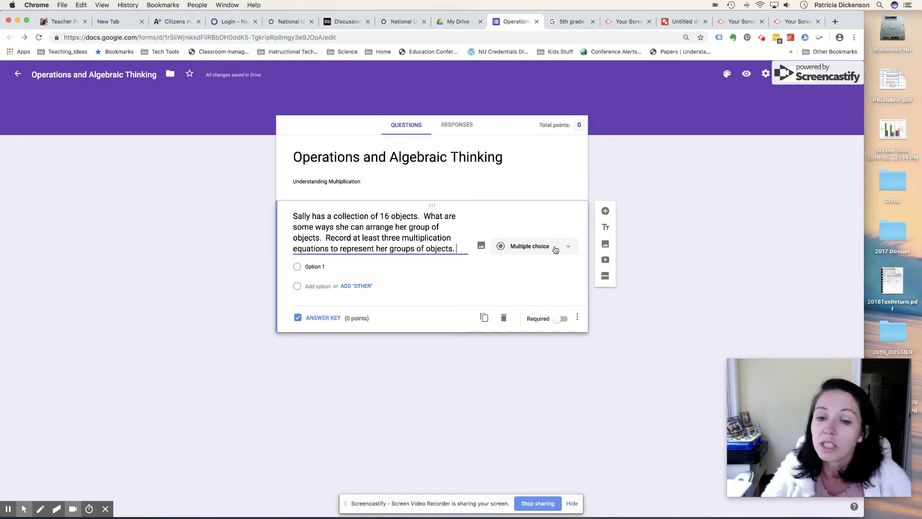
{"action": "left_click", "coordinate": [570, 249]}
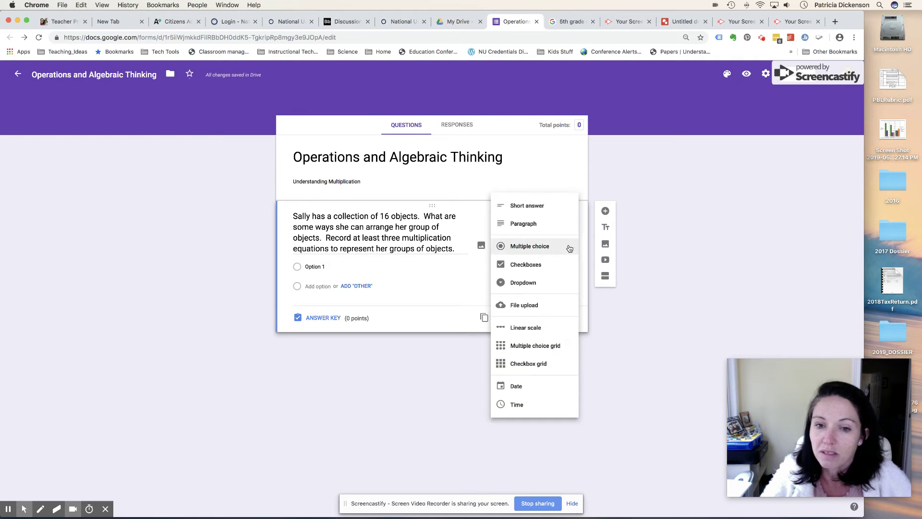
{"action": "left_click", "coordinate": [529, 226]}
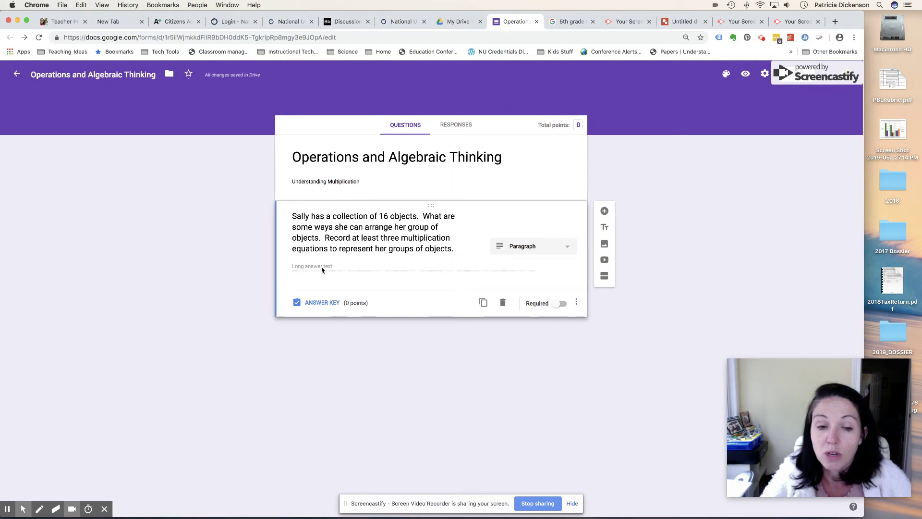
Step: Add a Short answer question reading 'Watch the video and respond with your answer'
{"action": "left_click", "coordinate": [606, 211]}
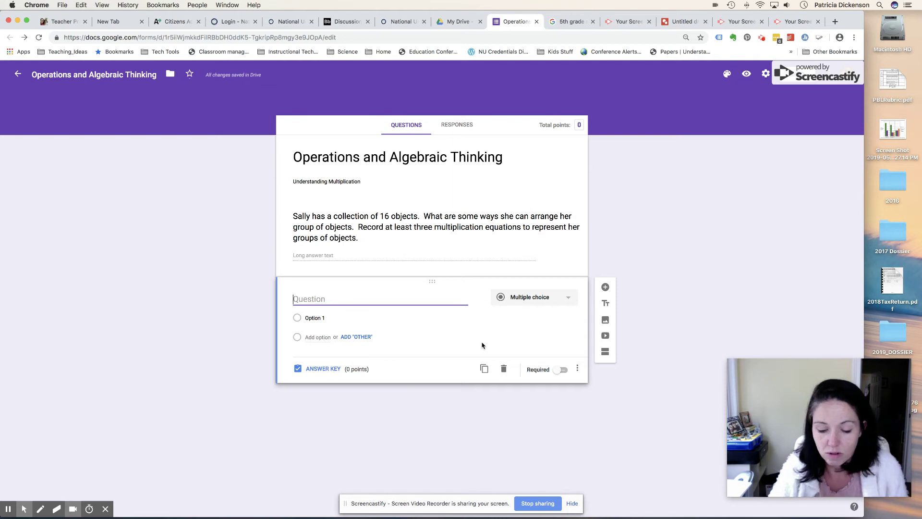
{"action": "type", "text": "W"}
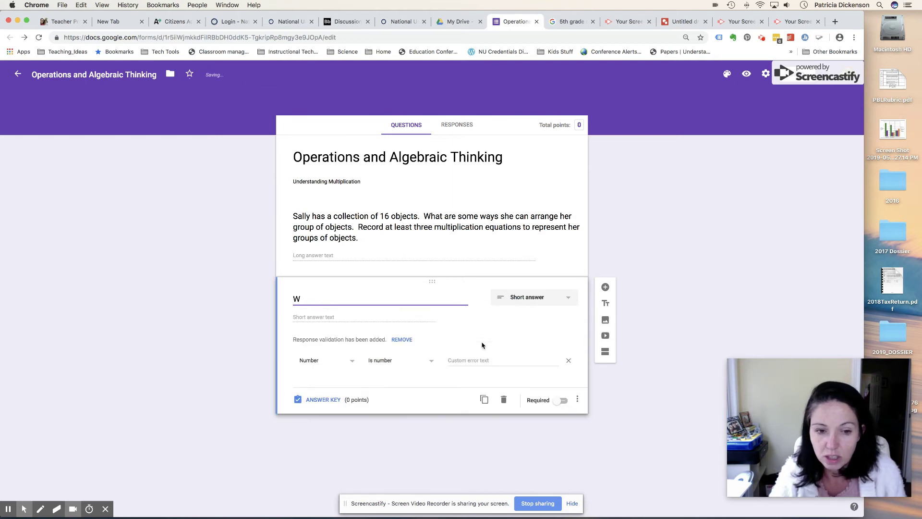
{"action": "type", "text": "atch the vide"}
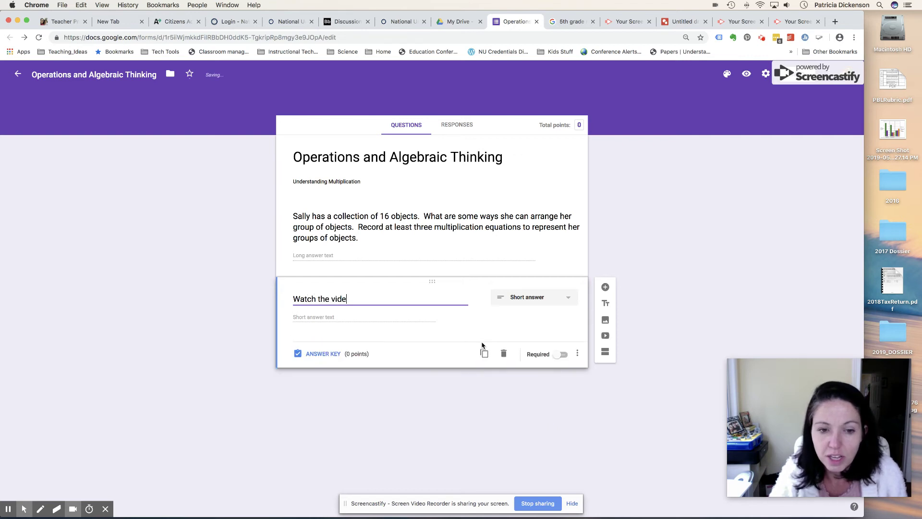
{"action": "type", "text": "o and respond "}
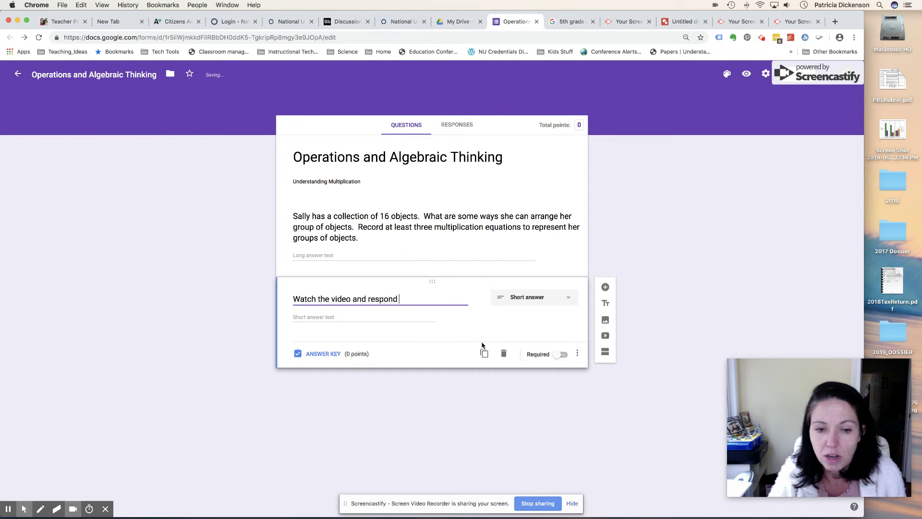
{"action": "type", "text": "with your answer"}
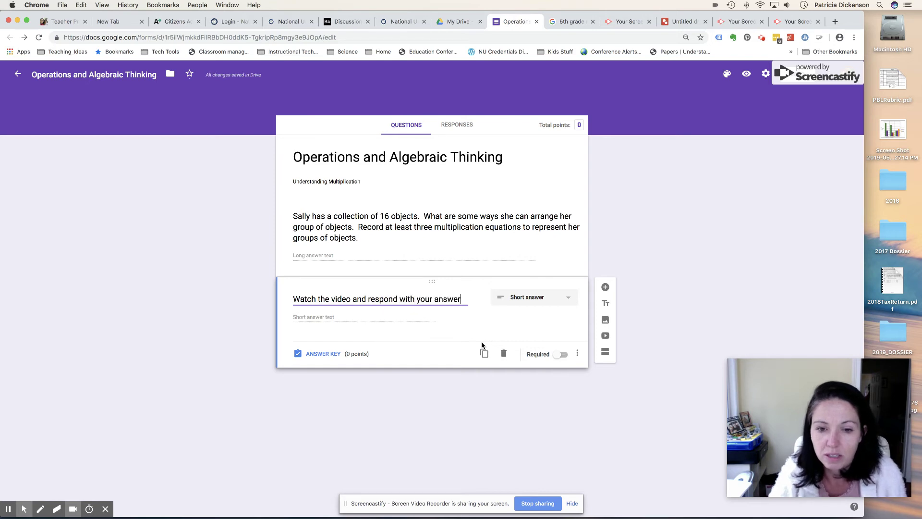
{"action": "left_click", "coordinate": [533, 299]}
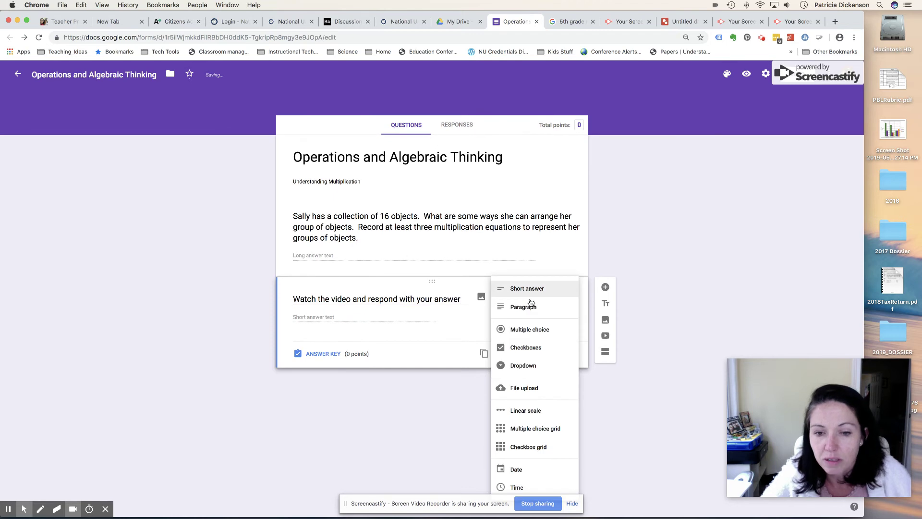
{"action": "left_click", "coordinate": [522, 298]}
{"action": "left_click", "coordinate": [482, 298]}
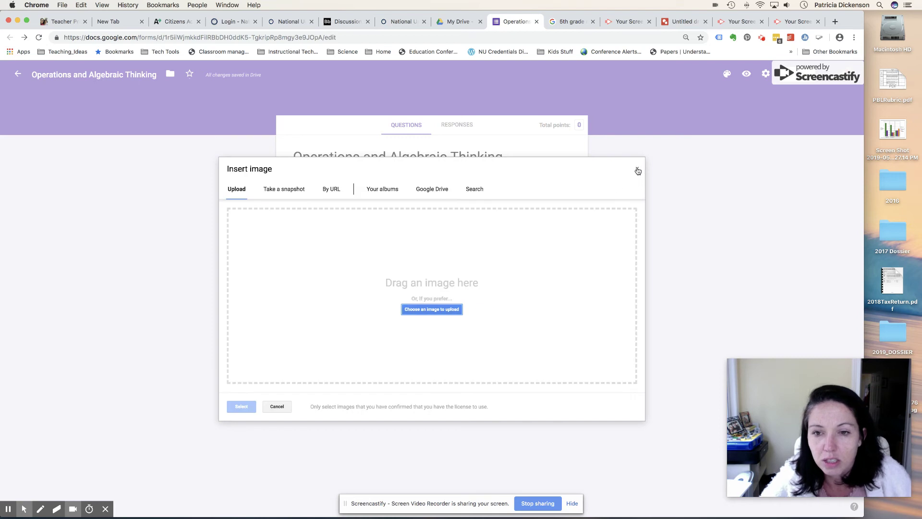
{"action": "left_click", "coordinate": [637, 168]}
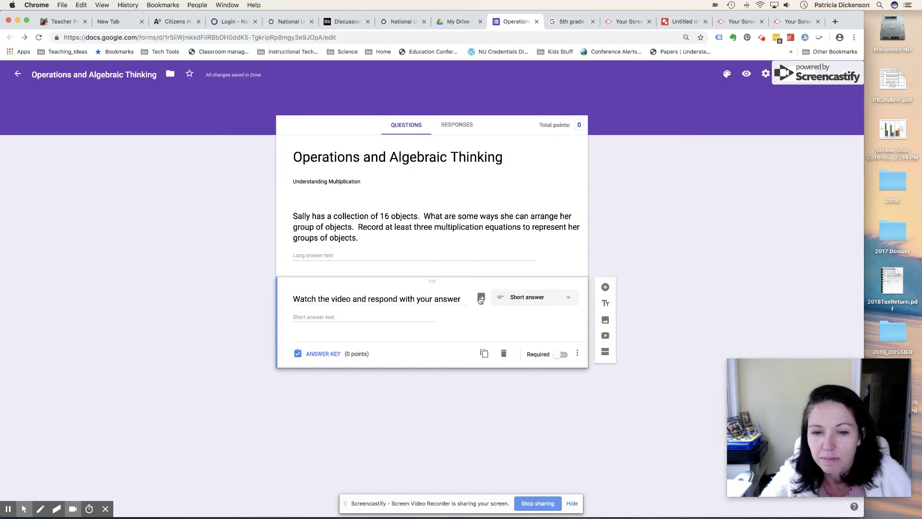
Step: Embed the YouTube video 'nanas chocolate milk 1' found by searching 'Act 1 Chocolate Milk'
{"action": "left_click", "coordinate": [605, 336]}
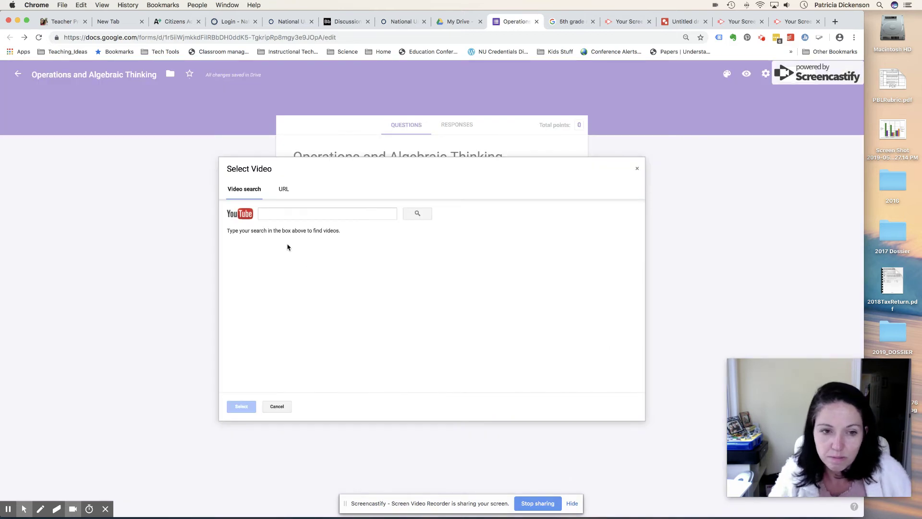
{"action": "left_click", "coordinate": [283, 214]}
{"action": "type", "text": "Act"}
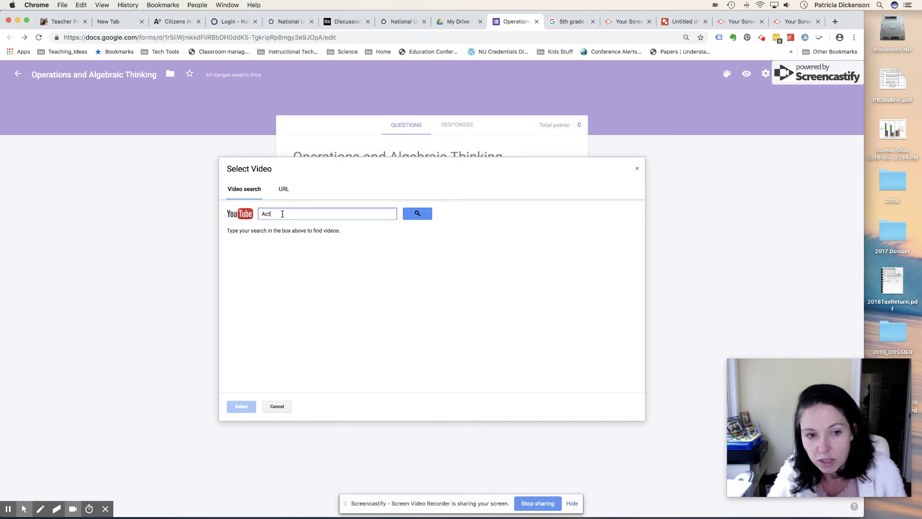
{"action": "type", "text": " 1 Chocolate Milk"}
{"action": "key", "text": "Return"}
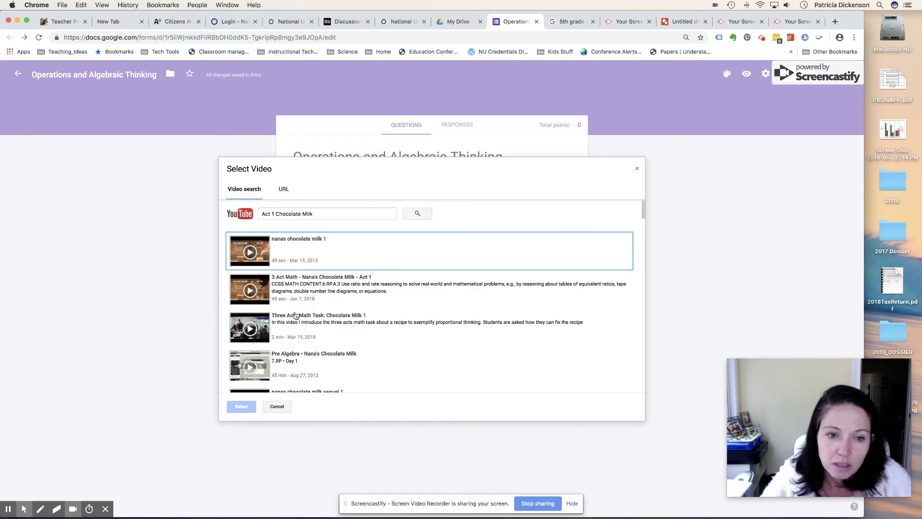
{"action": "left_click", "coordinate": [326, 255]}
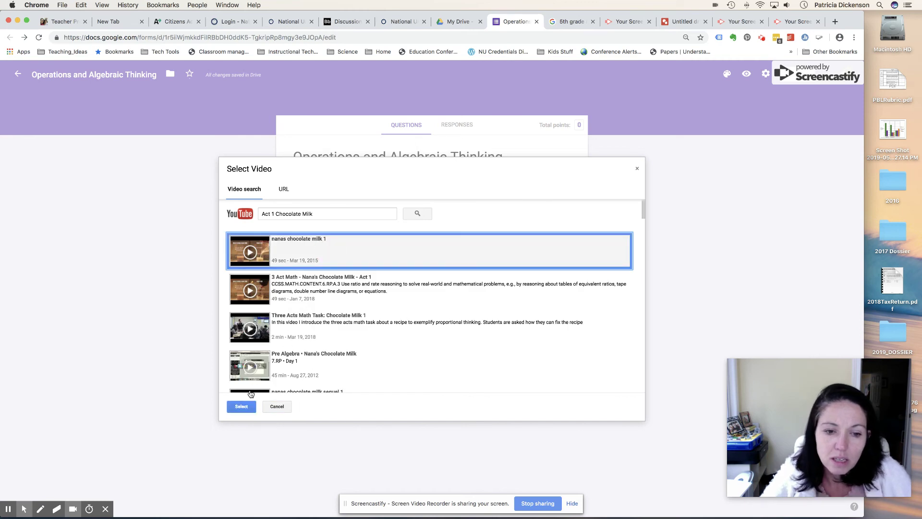
{"action": "left_click", "coordinate": [241, 406]}
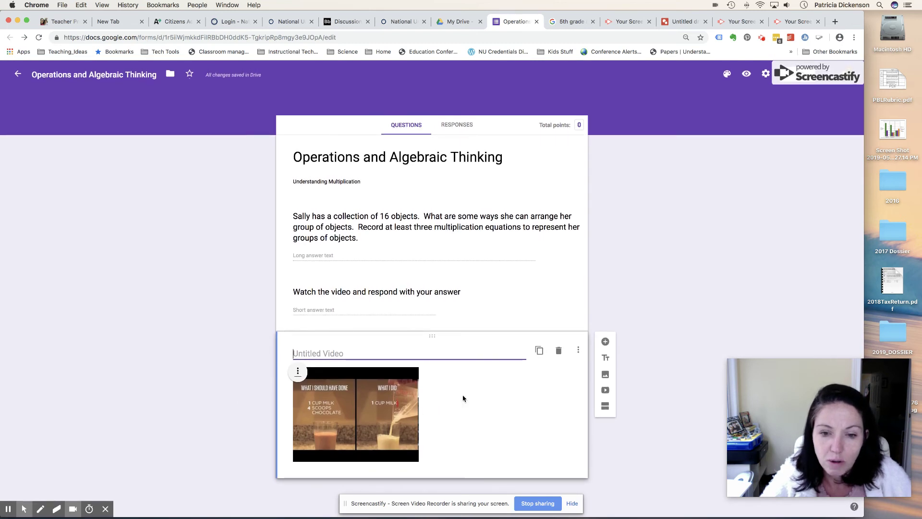
Step: Add a new question, title the video '3 Acts Math Class', and insert 'below' into the prompt
{"action": "left_click", "coordinate": [606, 342]}
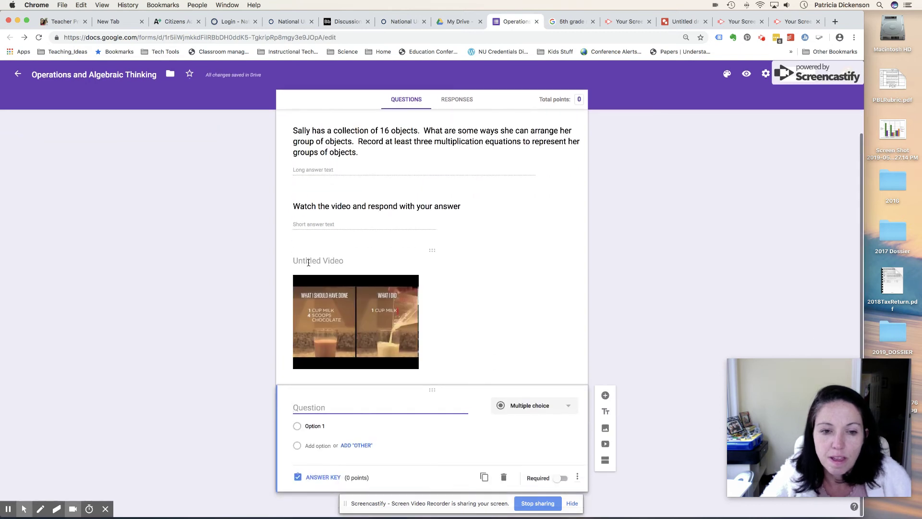
{"action": "left_click", "coordinate": [324, 277]}
{"action": "type", "text": "3 Ac"}
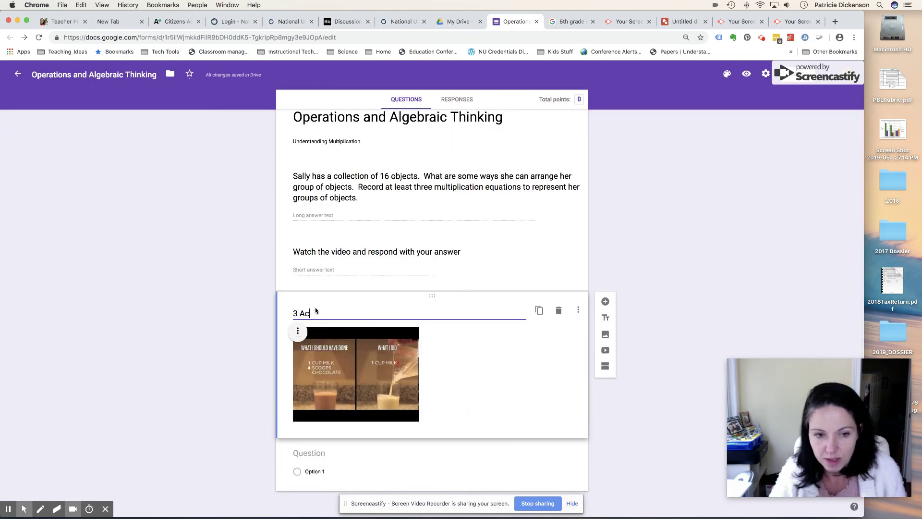
{"action": "type", "text": "ts Math Class"}
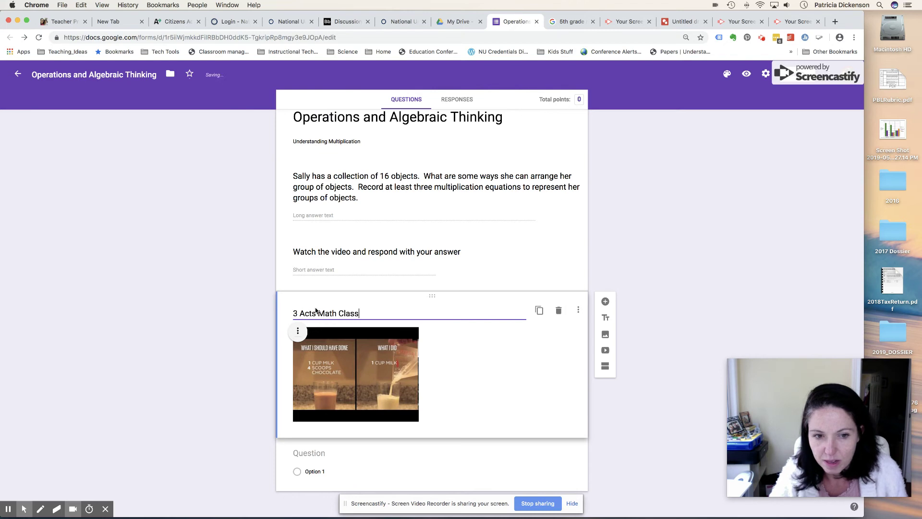
{"action": "left_click", "coordinate": [353, 251]}
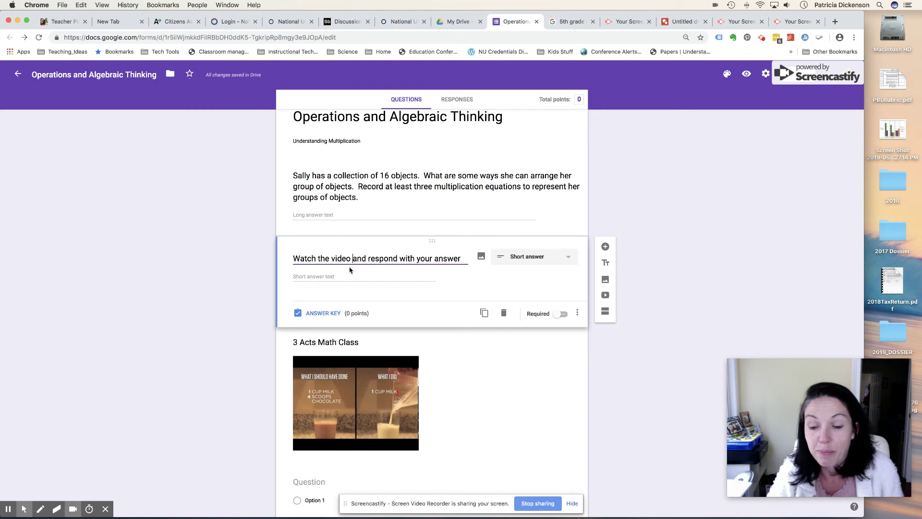
{"action": "type", "text": "below"}
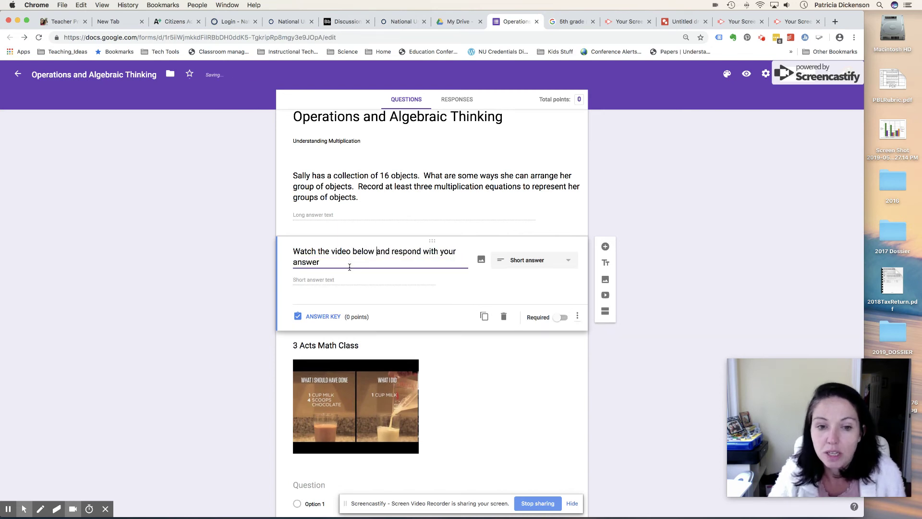
{"action": "scroll", "coordinate": [387, 374], "scroll_direction": "down", "scroll_amount": 2}
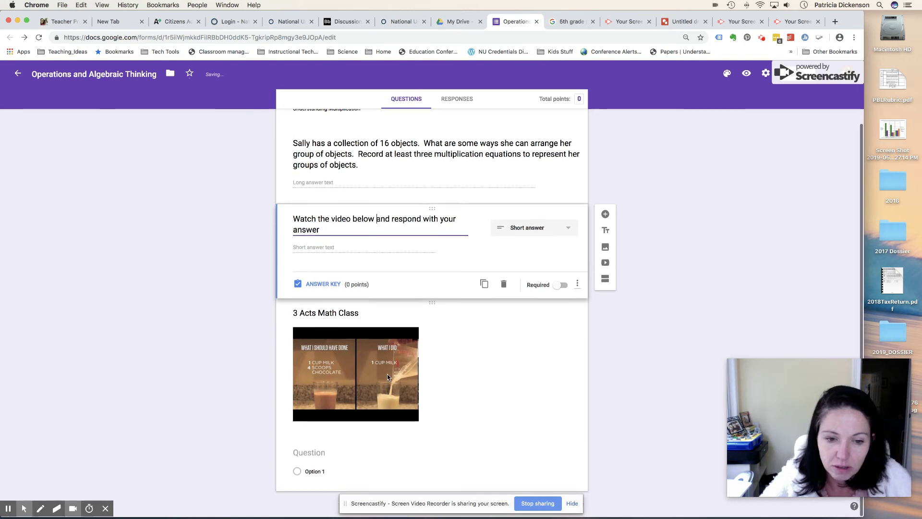
Step: Enter '1/2 of 2/3' as the multiple-choice question, then switch to the Untitled drawing tab
{"action": "left_click", "coordinate": [315, 455]}
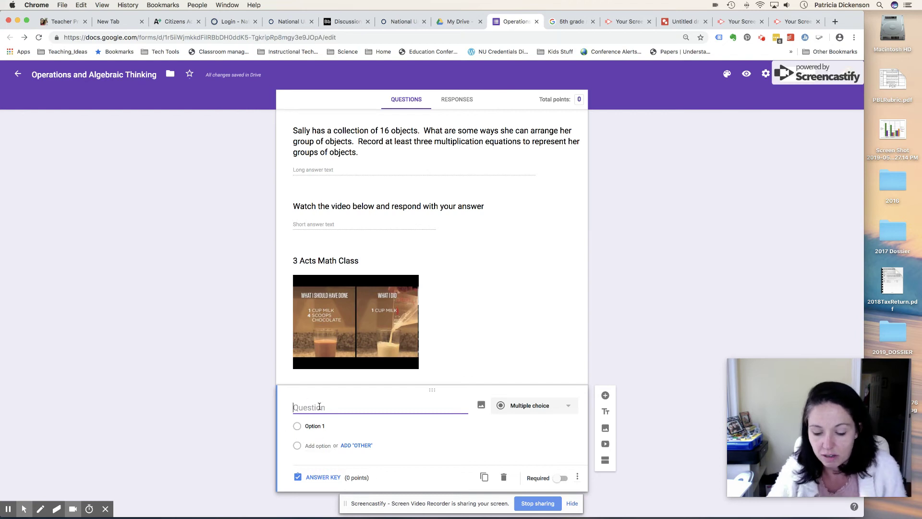
{"action": "type", "text": "1/2 of "}
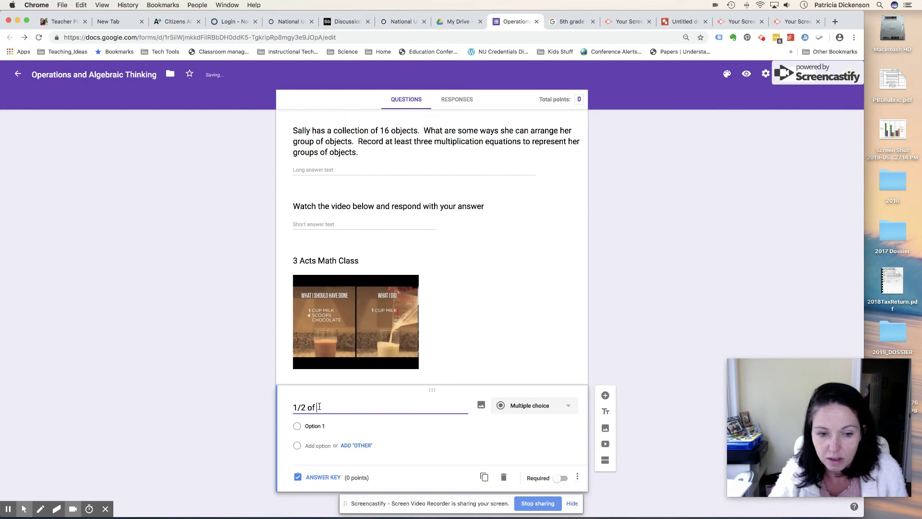
{"action": "type", "text": "2/"}
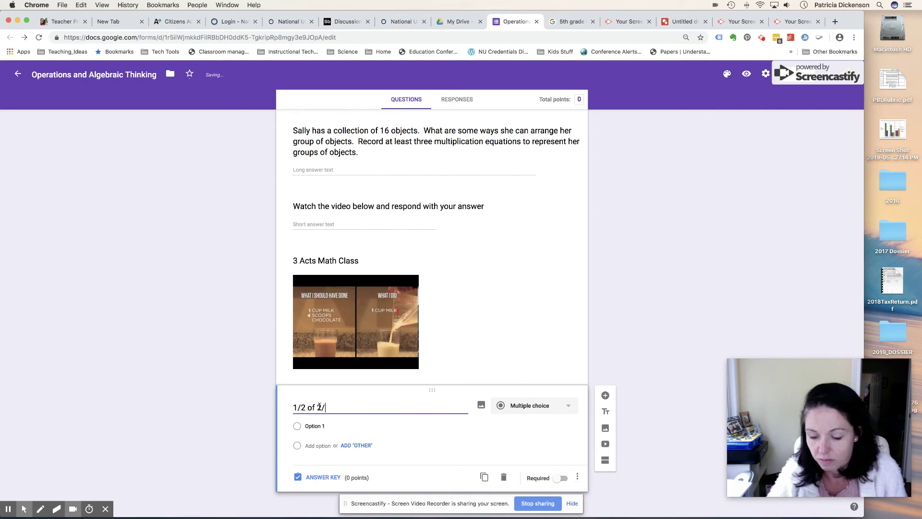
{"action": "type", "text": "3"}
{"action": "scroll", "coordinate": [205, 449], "scroll_direction": "up", "scroll_amount": 1}
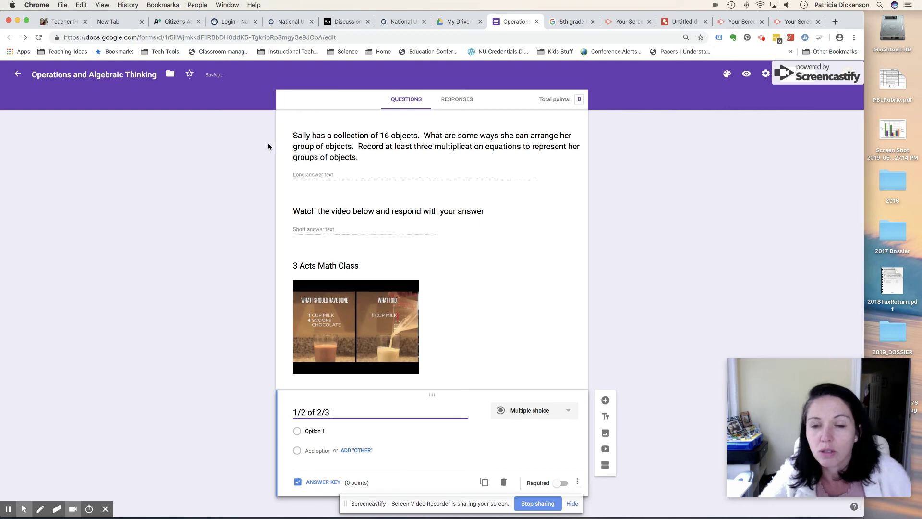
{"action": "left_click", "coordinate": [684, 23]}
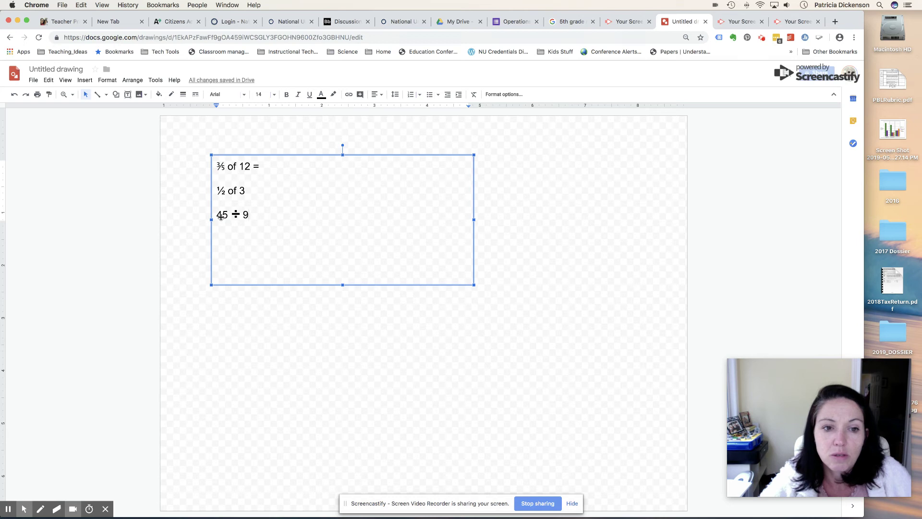
Step: Start a new line below 45 ÷ 9 and type ½
{"action": "left_click", "coordinate": [253, 215]}
{"action": "key", "text": "Return"}
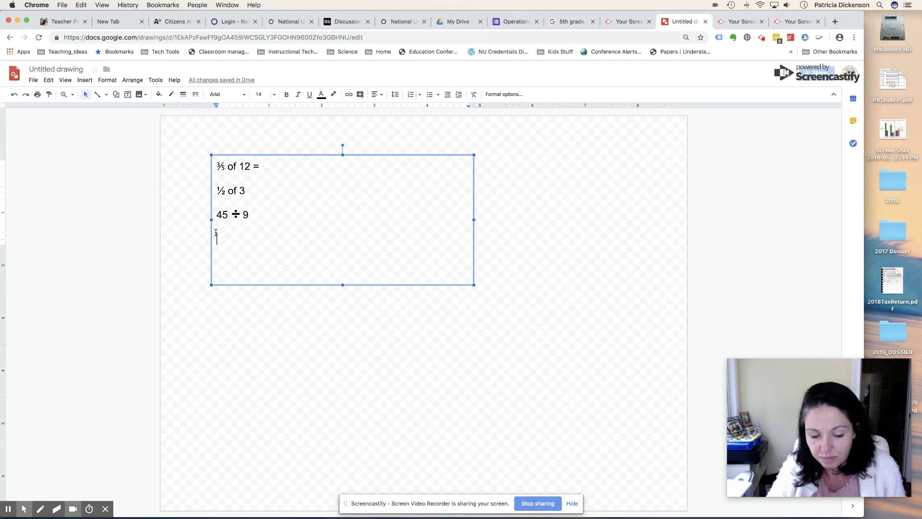
{"action": "type", "text": "½"}
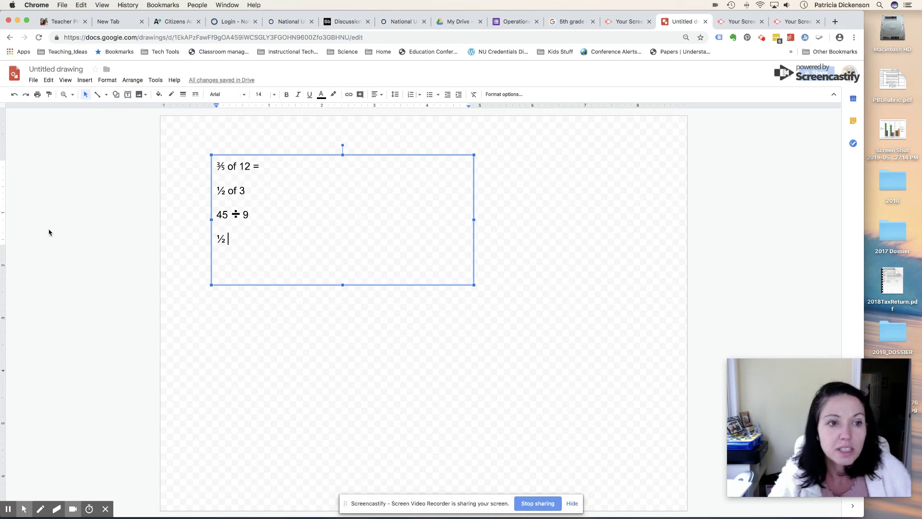
Step: Insert a ÷ from Special characters, finish with '1/4 =', and select the whole line
{"action": "left_click", "coordinate": [85, 81]}
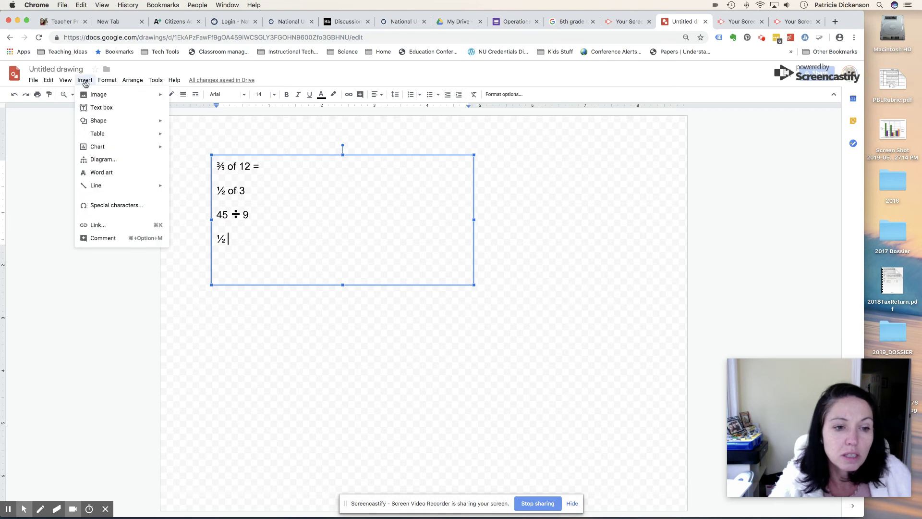
{"action": "mouse_move", "coordinate": [91, 183]}
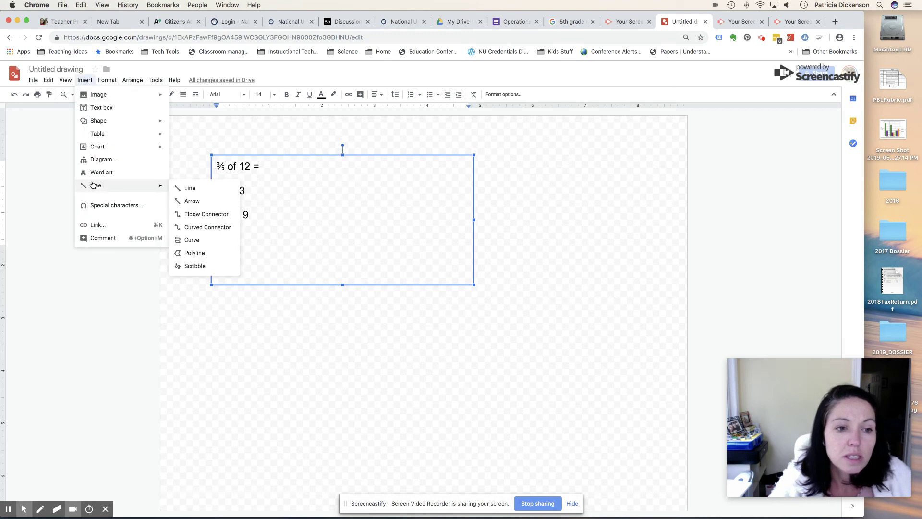
{"action": "left_click", "coordinate": [113, 206]}
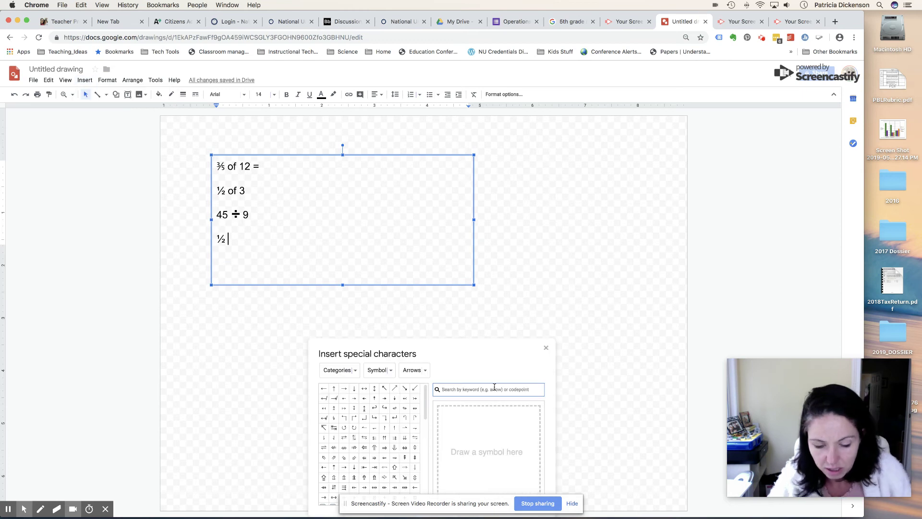
{"action": "left_click", "coordinate": [495, 387]}
{"action": "type", "text": "division"}
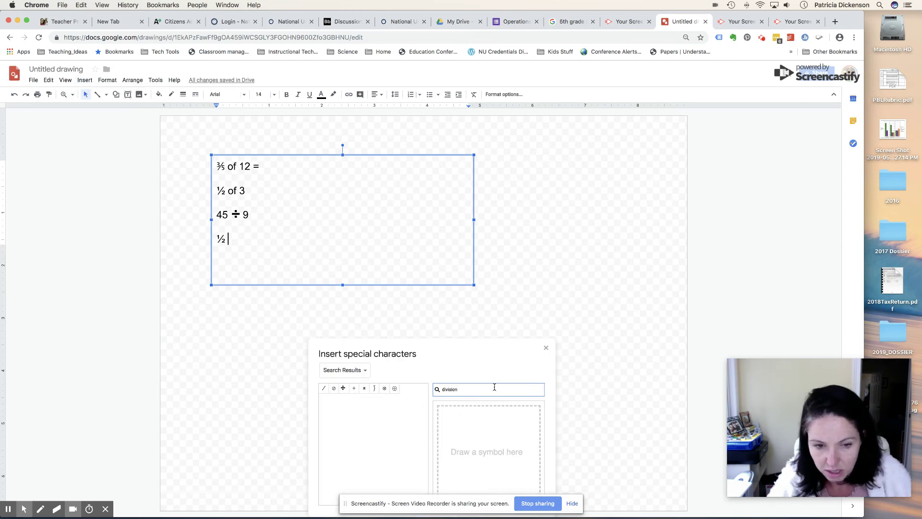
{"action": "left_click", "coordinate": [344, 389]}
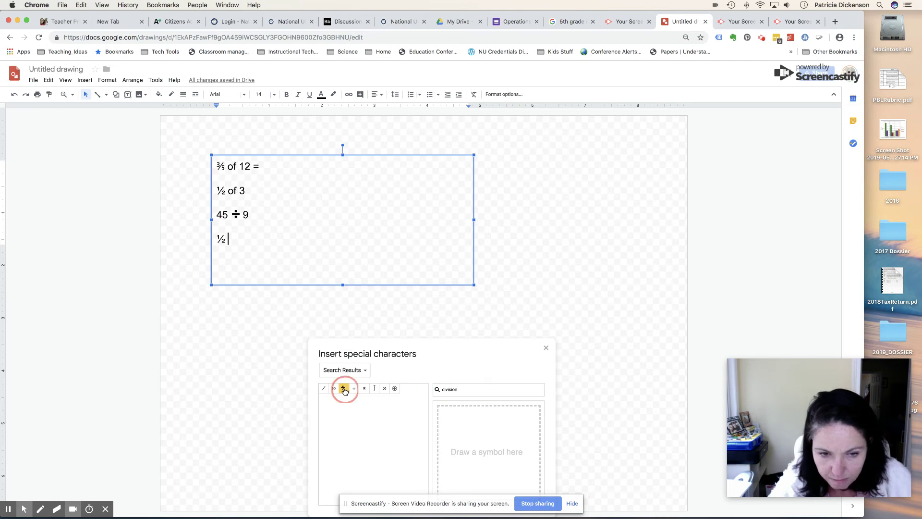
{"action": "left_click", "coordinate": [545, 347]}
{"action": "type", "text": "1"}
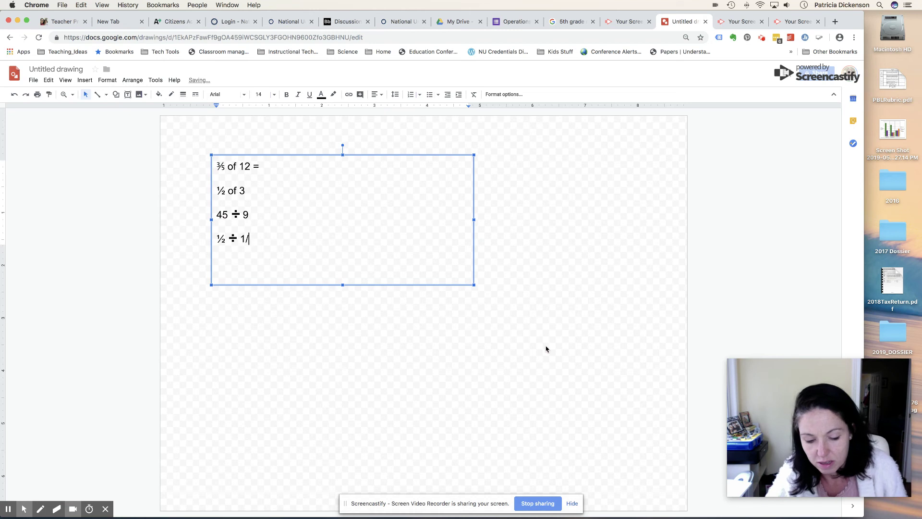
{"action": "type", "text": "/4 "}
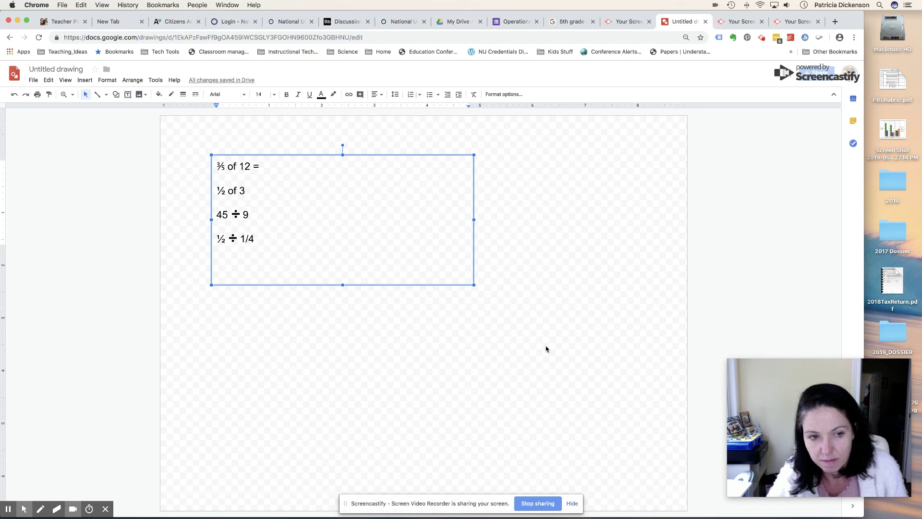
{"action": "type", "text": "="}
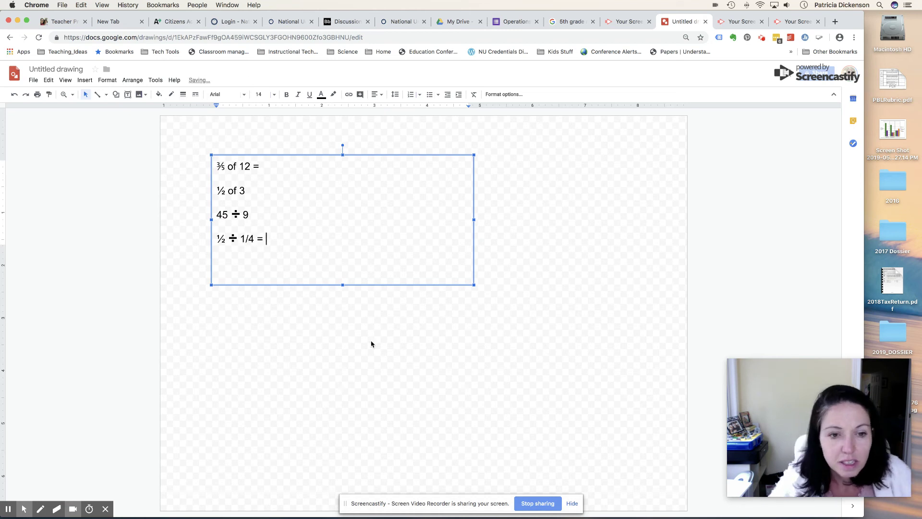
{"action": "double_click", "coordinate": [259, 238]}
{"action": "left_click", "coordinate": [207, 241], "text": "shift"}
{"action": "key", "text": "ctrl+c"}
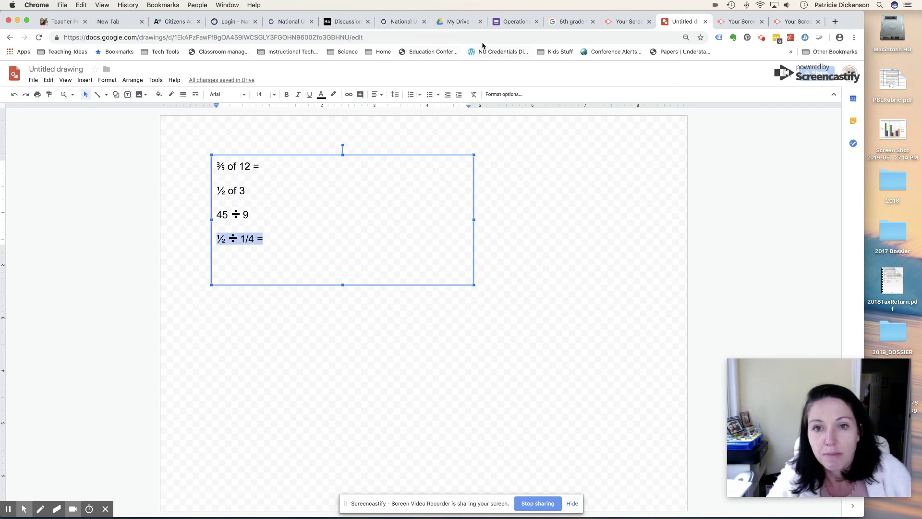
Step: Replace the last question's title '1/2 of 2/3' with the pasted '½ ÷ 1/4 ='
{"action": "left_click", "coordinate": [513, 21]}
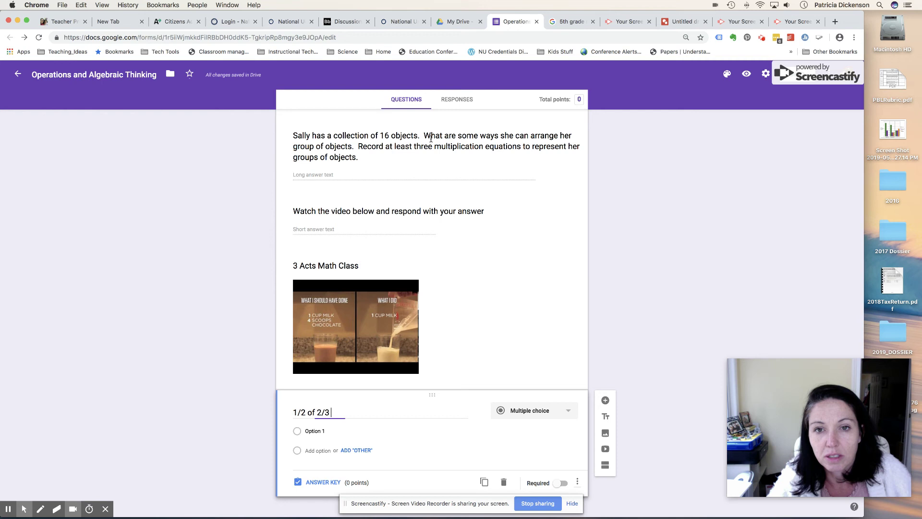
{"action": "left_click", "coordinate": [356, 409]}
{"action": "key", "text": "ctrl+a"}
{"action": "key", "text": "ctrl+v"}
Step: Change the ½ ÷ 1/4 = question's type to Short answer
{"action": "scroll", "coordinate": [321, 429], "scroll_direction": "down", "scroll_amount": 1}
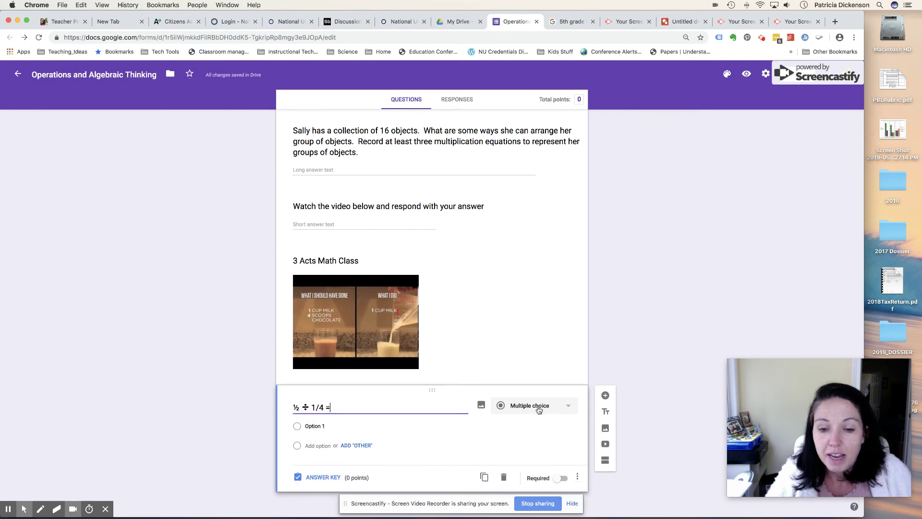
{"action": "left_click", "coordinate": [570, 409]}
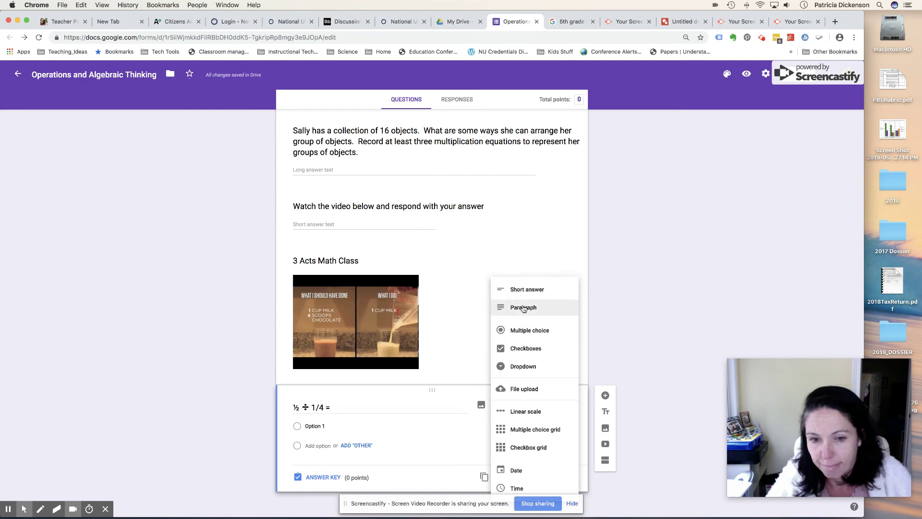
{"action": "left_click", "coordinate": [527, 289]}
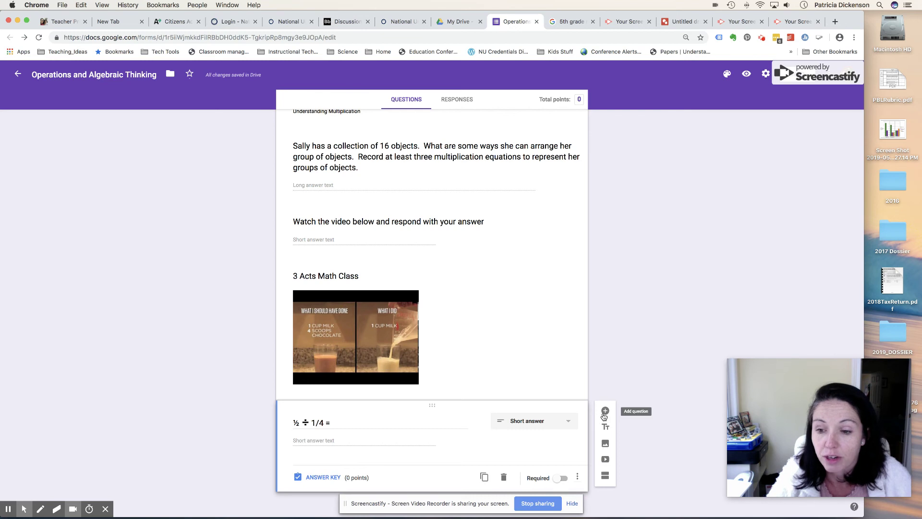
{"action": "left_click", "coordinate": [605, 414]}
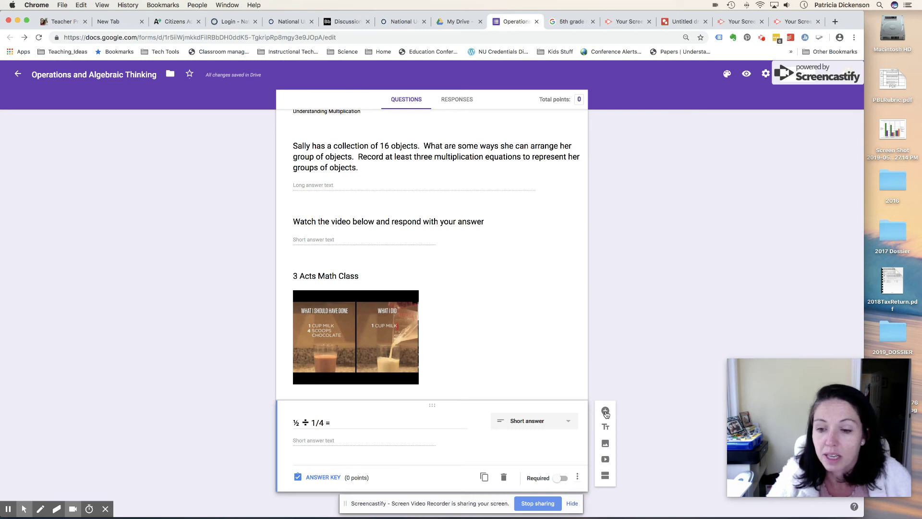
Step: Add a new Short answer question below the ½ ÷ 1/4 = question
{"action": "left_click", "coordinate": [605, 412]}
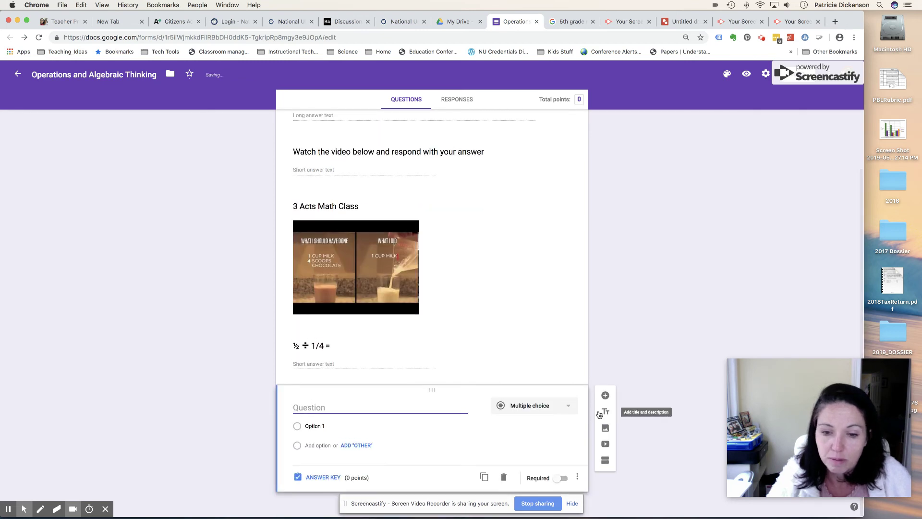
{"action": "left_click", "coordinate": [569, 408]}
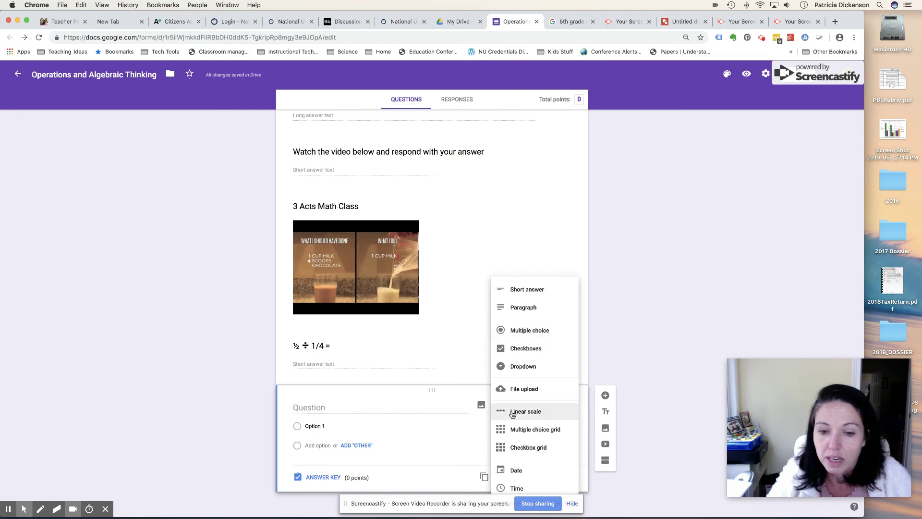
{"action": "left_click", "coordinate": [521, 291]}
Step: Title the new question 'Read the questions and find the mistake.'
{"action": "left_click", "coordinate": [341, 422]}
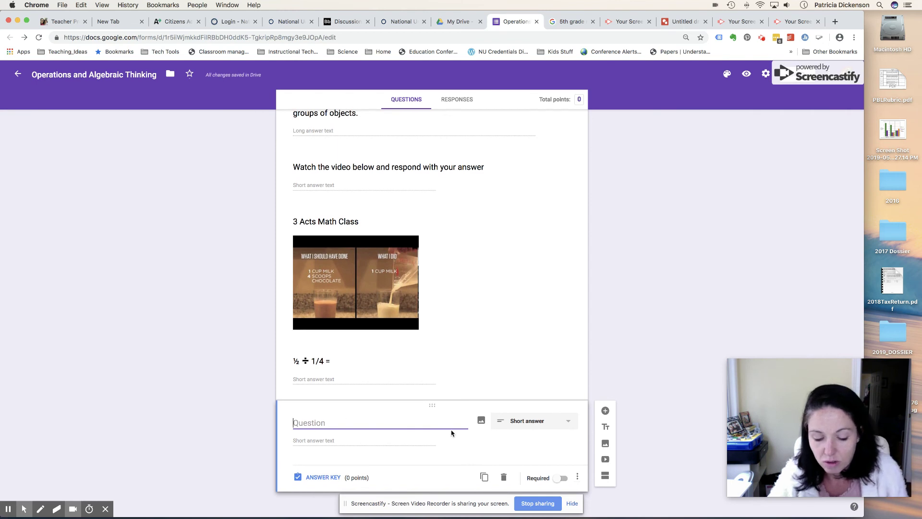
{"action": "type", "text": "This w"}
{"action": "key", "text": "BackSpace"}
{"action": "key", "text": "BackSpace"}
{"action": "key", "text": "BackSpace"}
{"action": "key", "text": "BackSpace"}
{"action": "key", "text": "BackSpace"}
{"action": "key", "text": "BackSpace"}
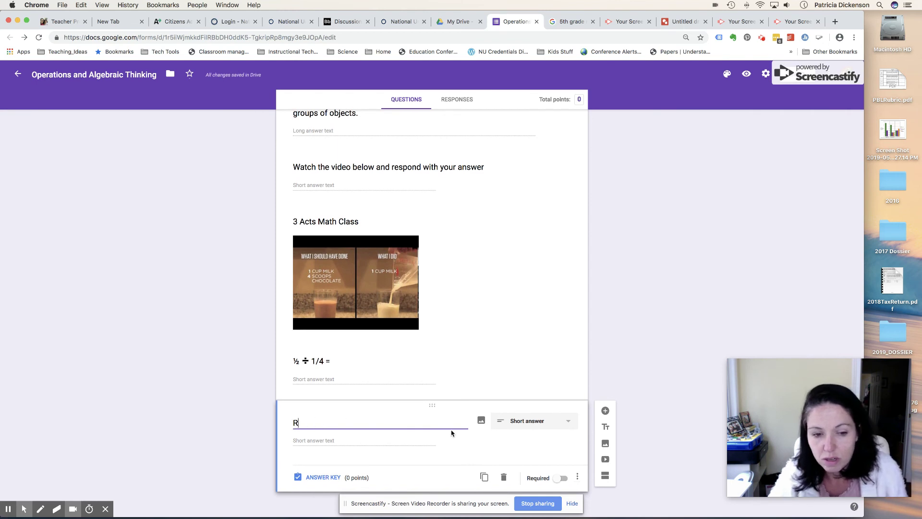
{"action": "type", "text": "Read the qu"}
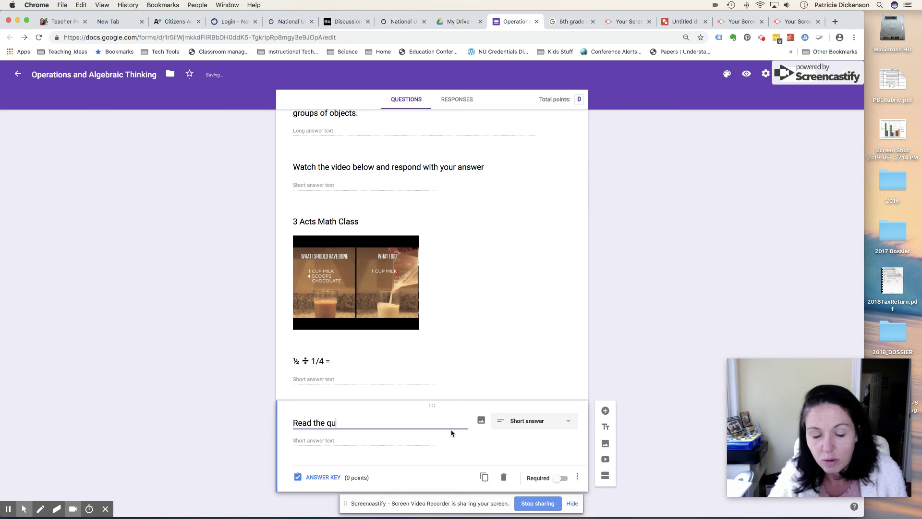
{"action": "type", "text": "estions and find"}
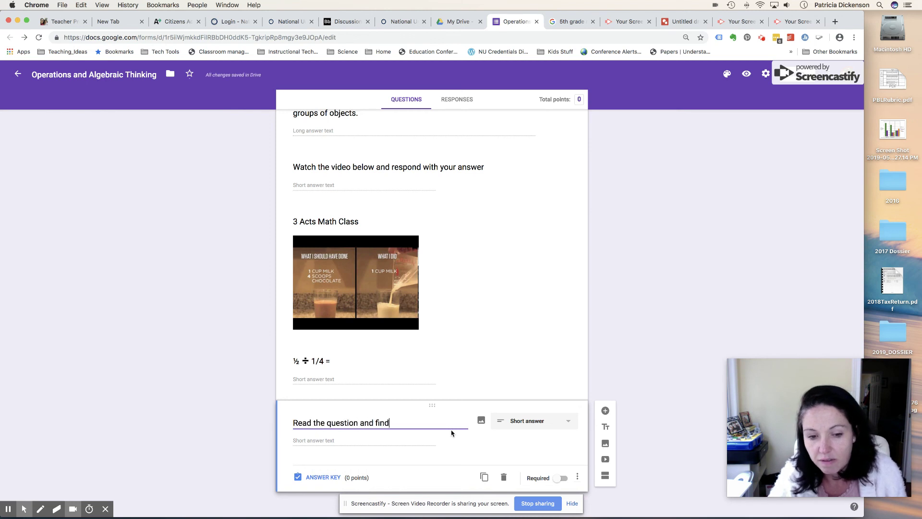
{"action": "type", "text": " the mistake"}
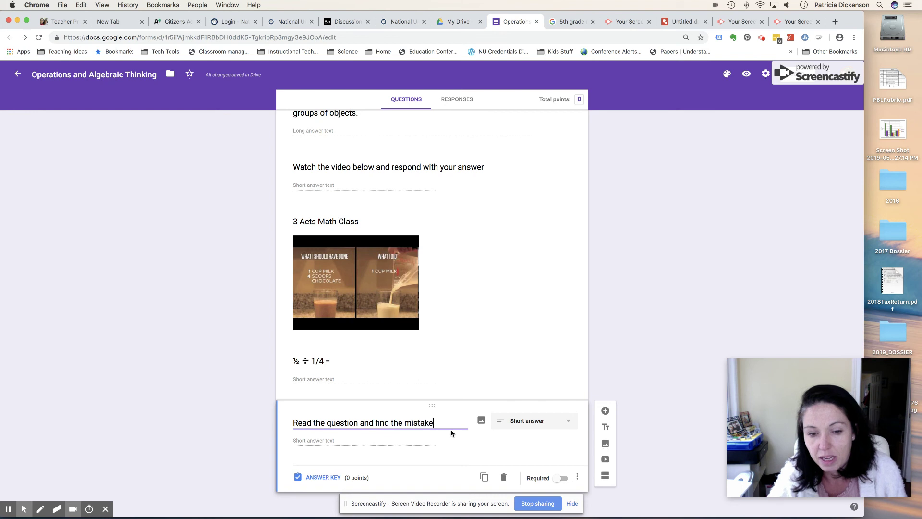
{"action": "type", "text": "."}
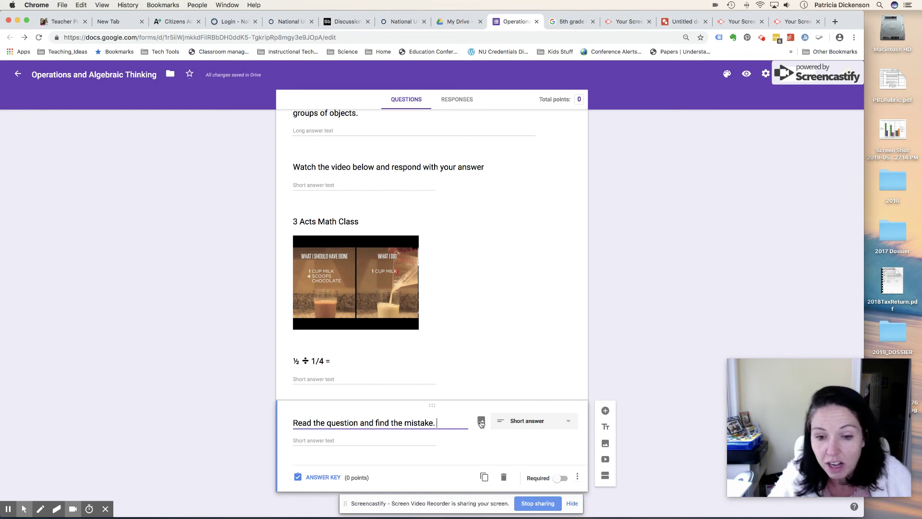
Step: Upload the Puzzled Penguin worksheet image into the find-the-mistake question
{"action": "left_click", "coordinate": [481, 422]}
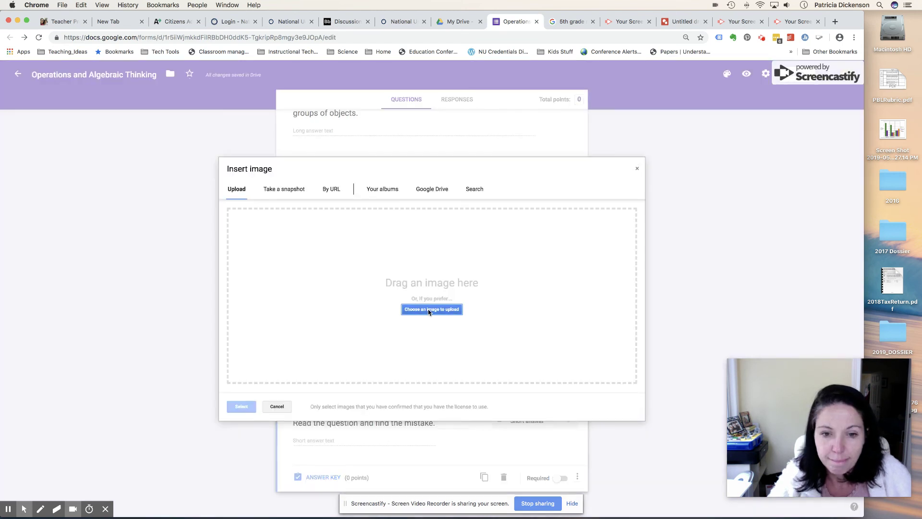
{"action": "left_click", "coordinate": [430, 309]}
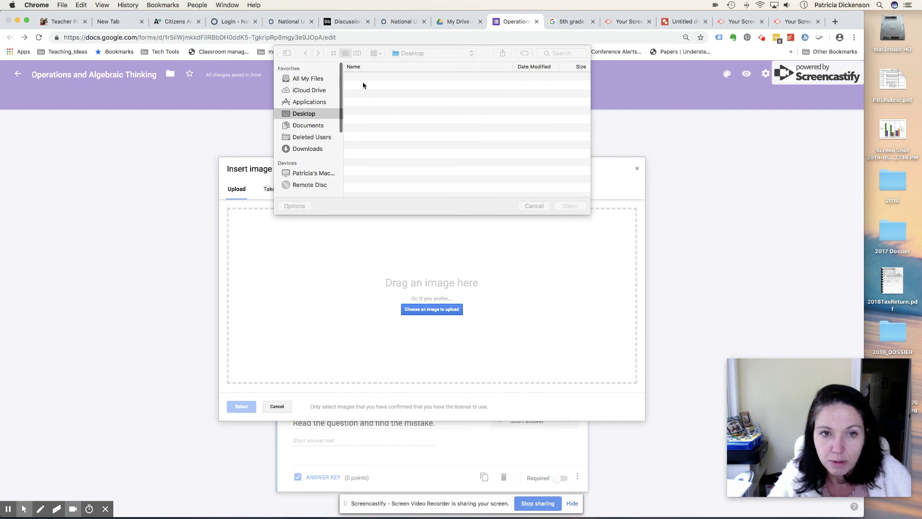
{"action": "left_click", "coordinate": [570, 206]}
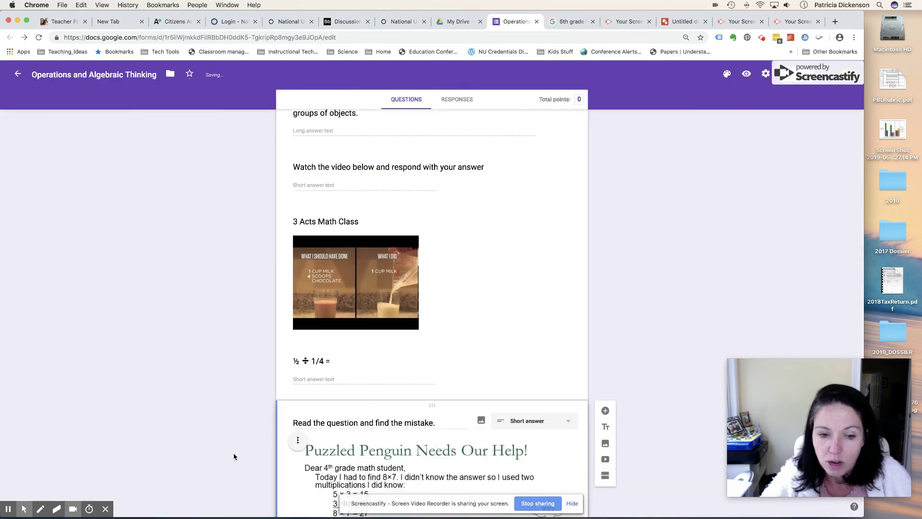
{"action": "scroll", "coordinate": [234, 456], "scroll_direction": "down", "scroll_amount": 5}
{"action": "left_click", "coordinate": [297, 443]}
{"action": "scroll", "coordinate": [296, 445], "scroll_direction": "up", "scroll_amount": 4}
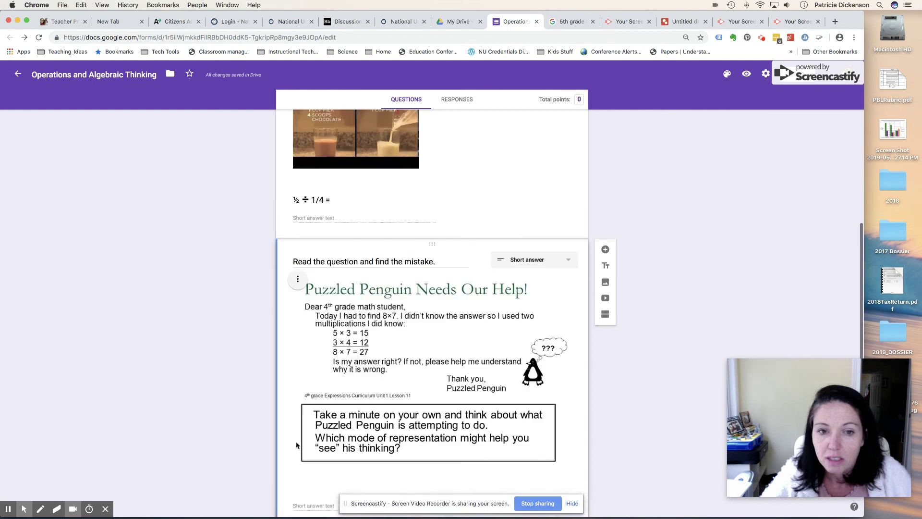
{"action": "scroll", "coordinate": [296, 445], "scroll_direction": "up", "scroll_amount": 4}
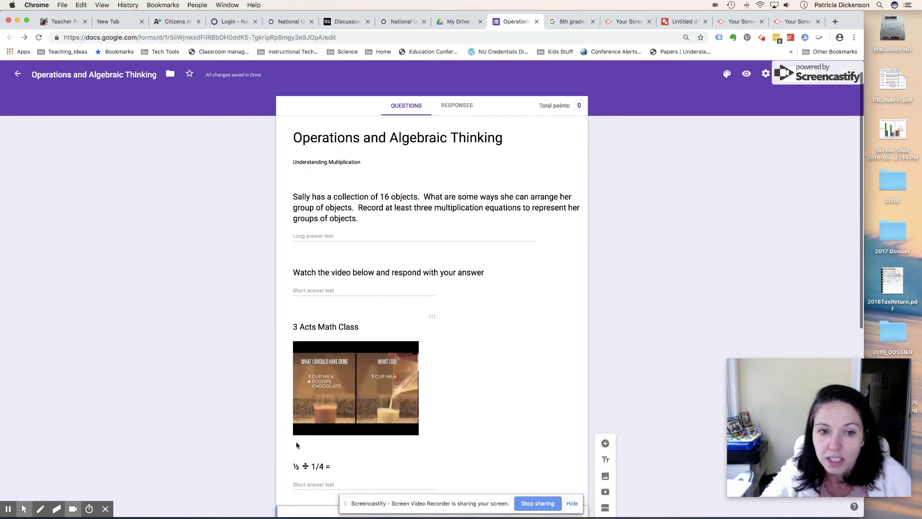
{"action": "scroll", "coordinate": [296, 445], "scroll_direction": "down", "scroll_amount": 2}
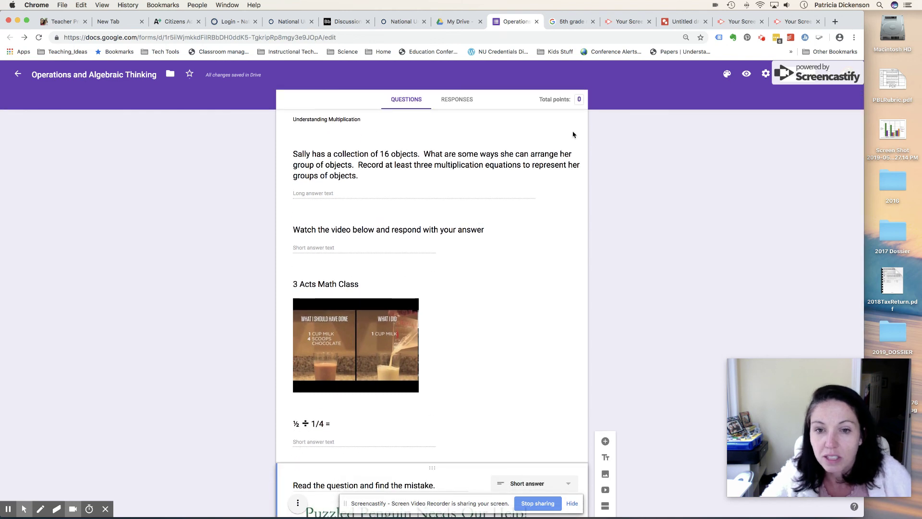
{"action": "scroll", "coordinate": [468, 318], "scroll_direction": "down", "scroll_amount": 5}
{"action": "scroll", "coordinate": [468, 318], "scroll_direction": "down", "scroll_amount": 3}
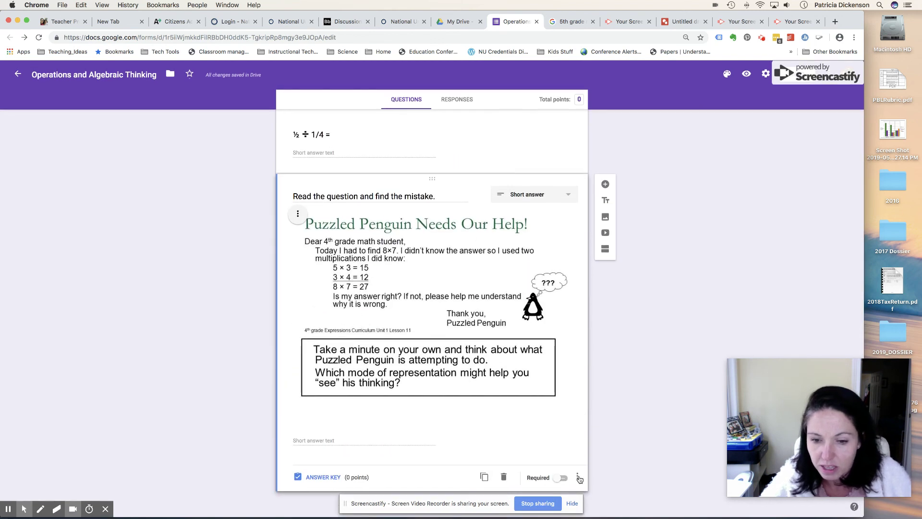
Step: Show the Description field on the Puzzled Penguin question and enter '10' points
{"action": "left_click", "coordinate": [578, 478]}
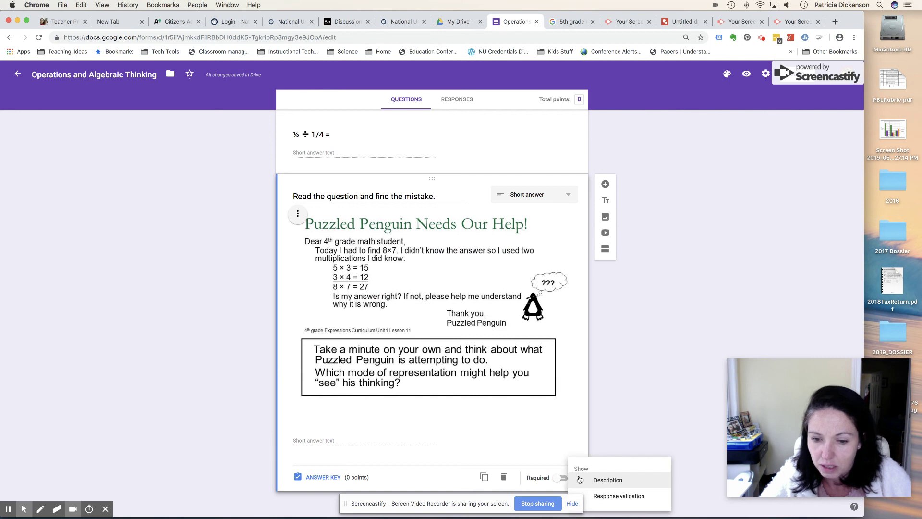
{"action": "left_click", "coordinate": [598, 480]}
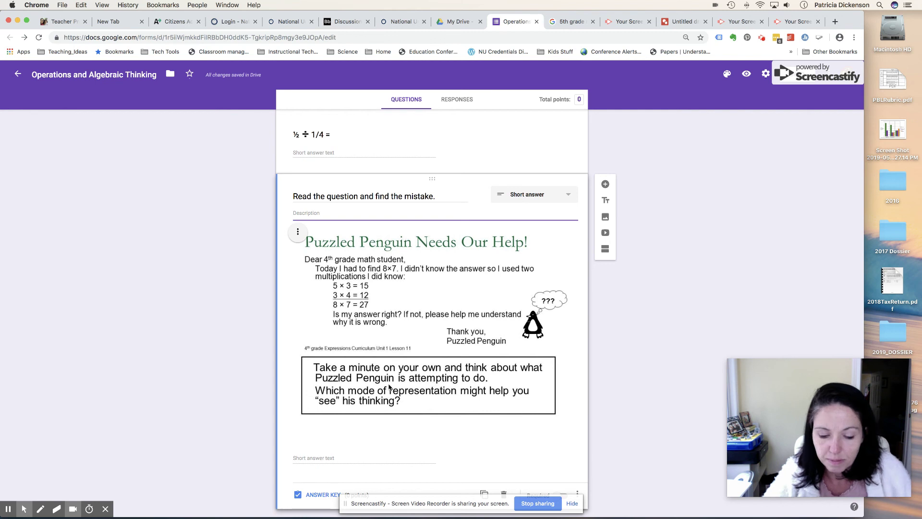
{"action": "type", "text": "10 points"}
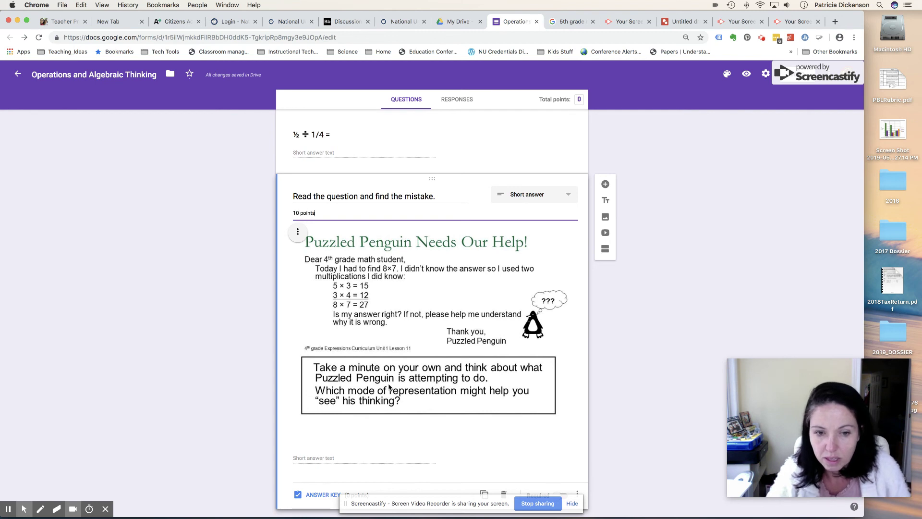
Step: Add Text (Contains) response validation with the error message 'Please try again' to the Puzzled Penguin question
{"action": "left_click", "coordinate": [578, 494]}
{"action": "left_click", "coordinate": [604, 495]}
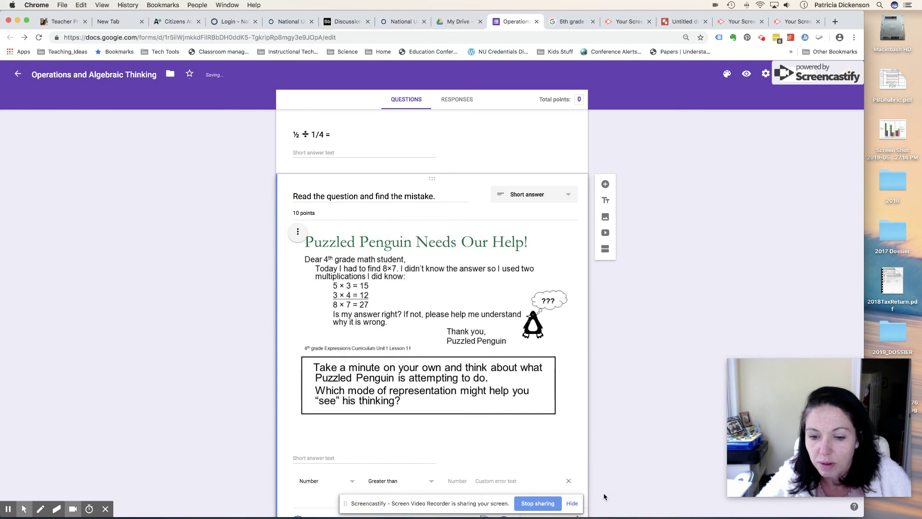
{"action": "scroll", "coordinate": [326, 448], "scroll_direction": "down", "scroll_amount": 2}
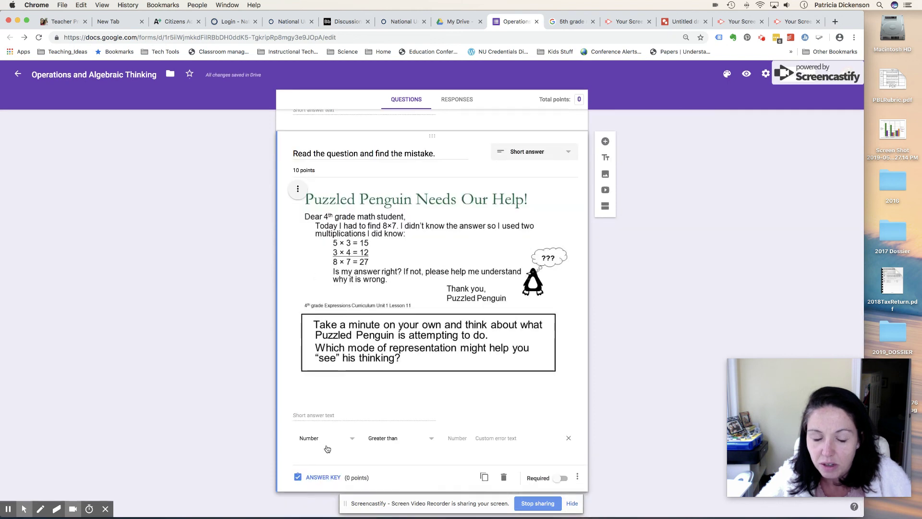
{"action": "left_click", "coordinate": [352, 442]}
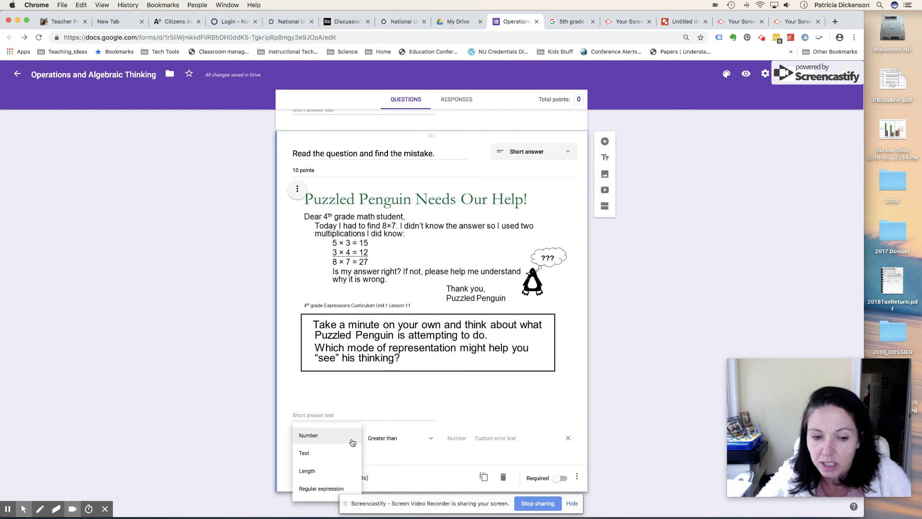
{"action": "left_click", "coordinate": [306, 454]}
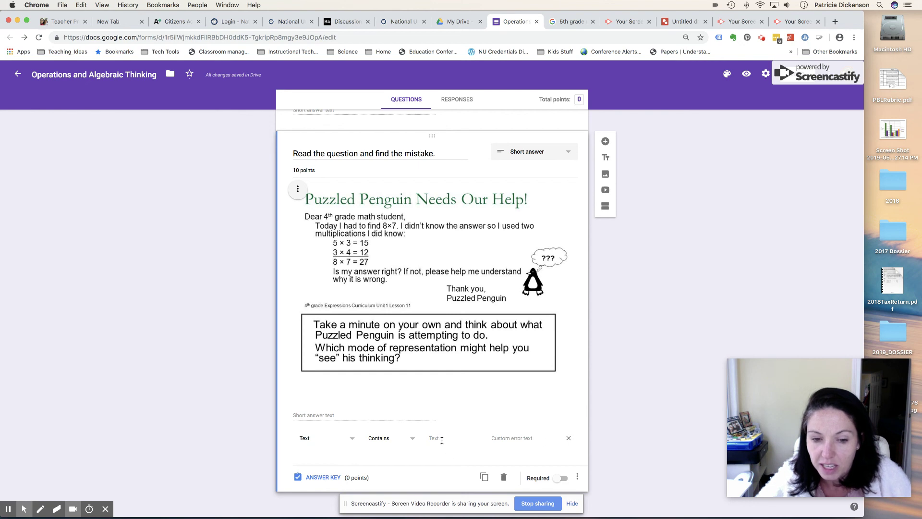
{"action": "left_click", "coordinate": [440, 440]}
{"action": "left_click", "coordinate": [500, 439]}
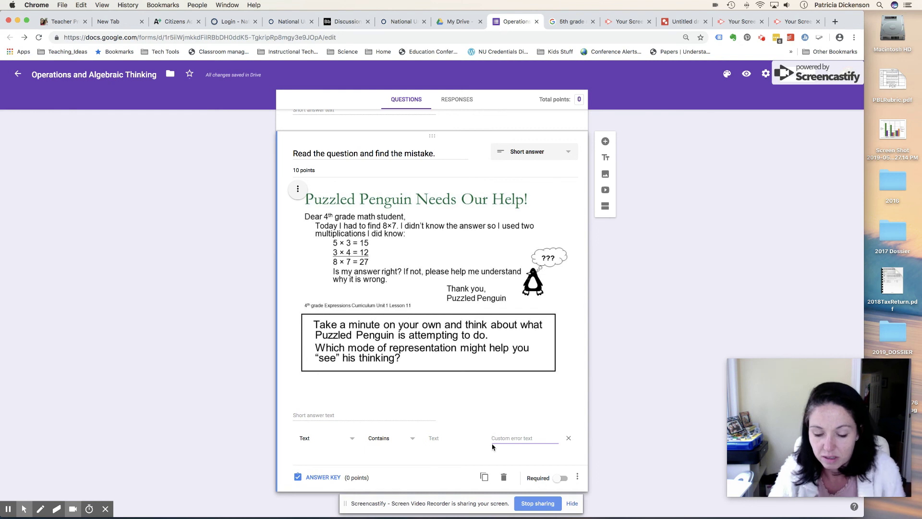
{"action": "type", "text": "Please try again"}
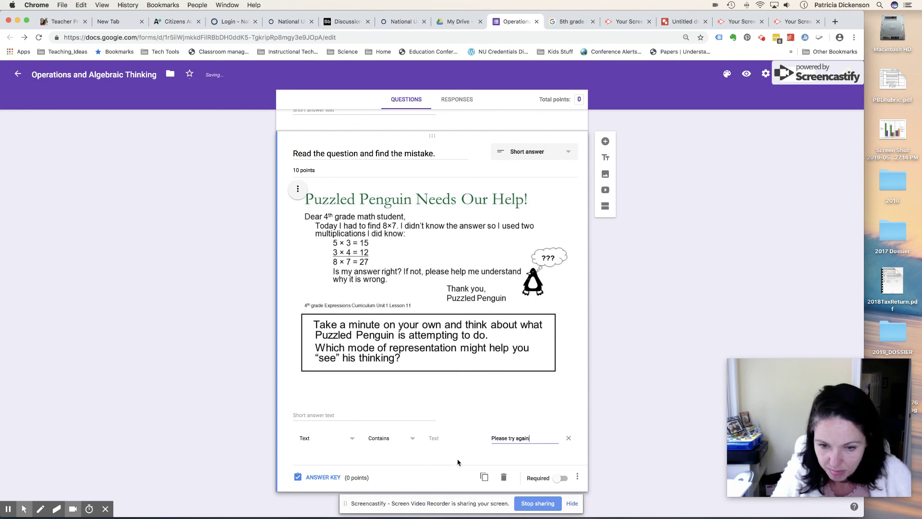
{"action": "left_click", "coordinate": [365, 465]}
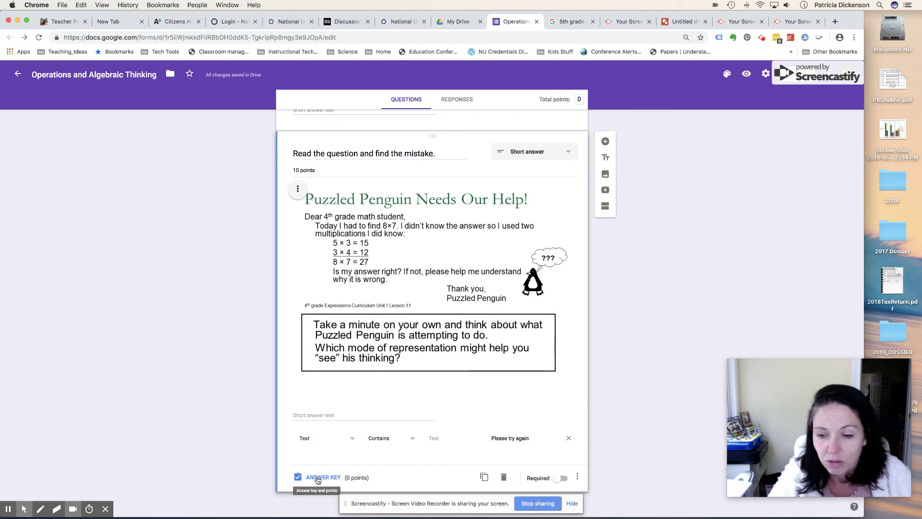
Step: Switch the Puzzled Penguin question to Required, then select the ½ ÷ 1/4 = question
{"action": "scroll", "coordinate": [317, 480], "scroll_direction": "up", "scroll_amount": 2}
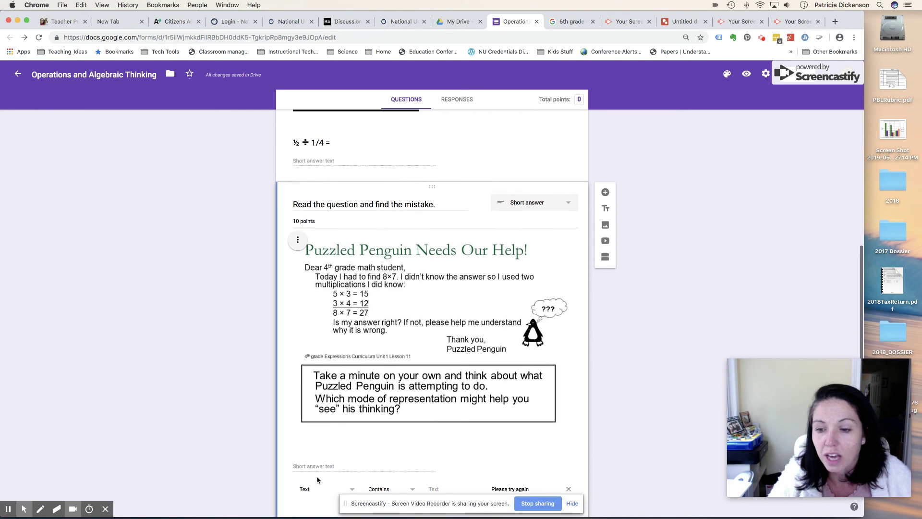
{"action": "scroll", "coordinate": [317, 480], "scroll_direction": "down", "scroll_amount": 2}
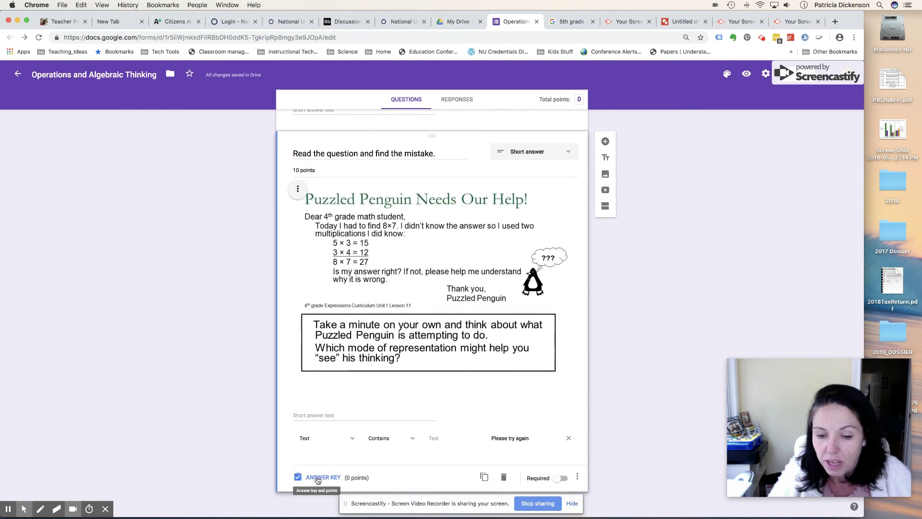
{"action": "left_click", "coordinate": [559, 478]}
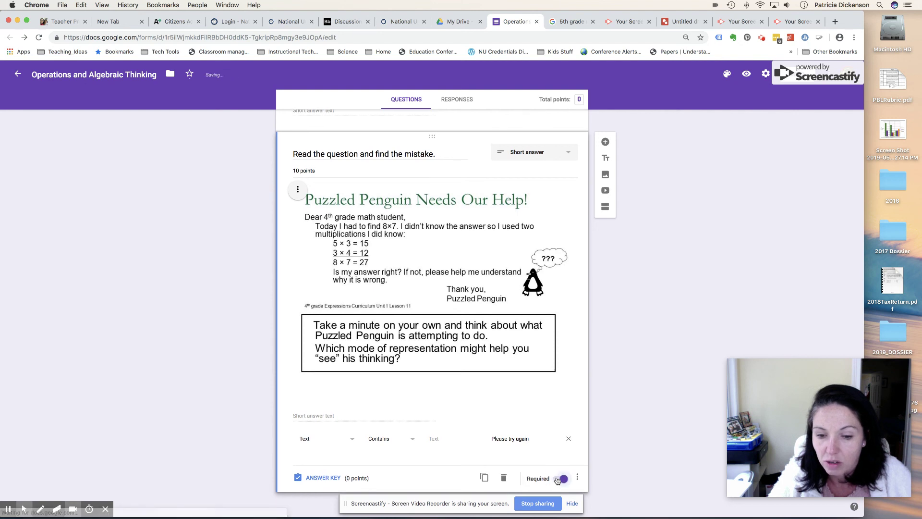
{"action": "scroll", "coordinate": [557, 481], "scroll_direction": "up", "scroll_amount": 3}
{"action": "scroll", "coordinate": [556, 476], "scroll_direction": "up", "scroll_amount": 2}
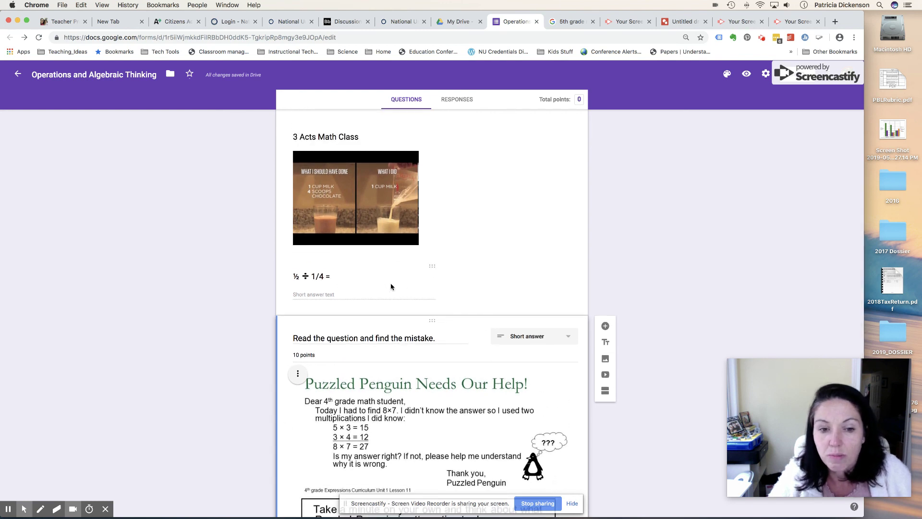
{"action": "scroll", "coordinate": [390, 287], "scroll_direction": "up", "scroll_amount": 1}
{"action": "left_click", "coordinate": [369, 311]}
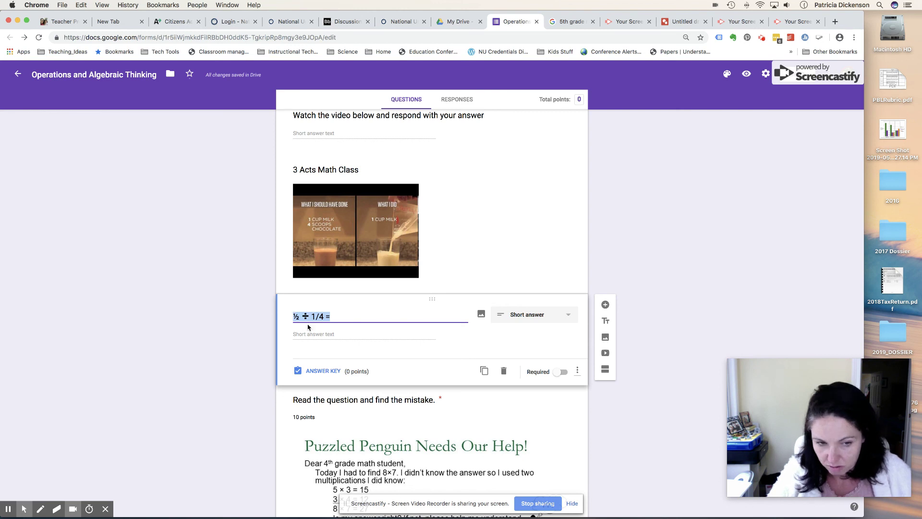
Step: Validate ½ ÷ 1/4 = answers as Number equal to 2, with the error text 'Try again!'
{"action": "left_click", "coordinate": [578, 371]}
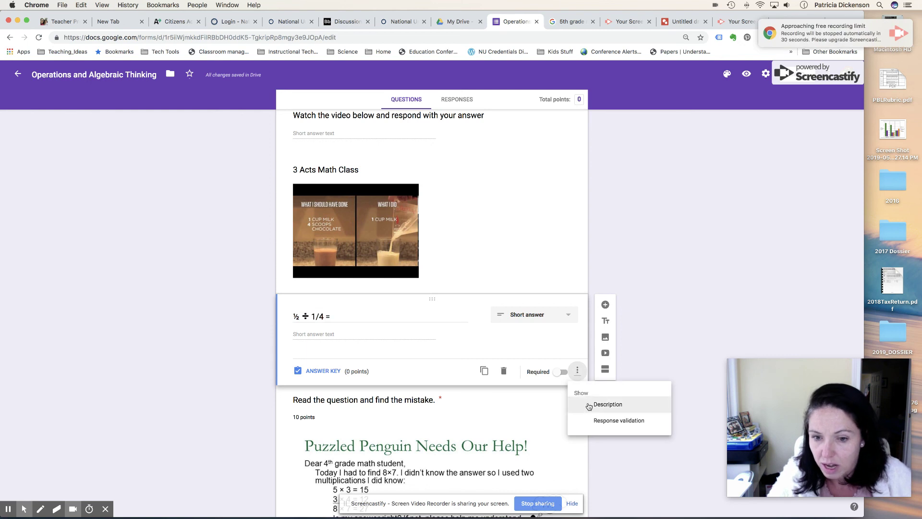
{"action": "left_click", "coordinate": [601, 423]}
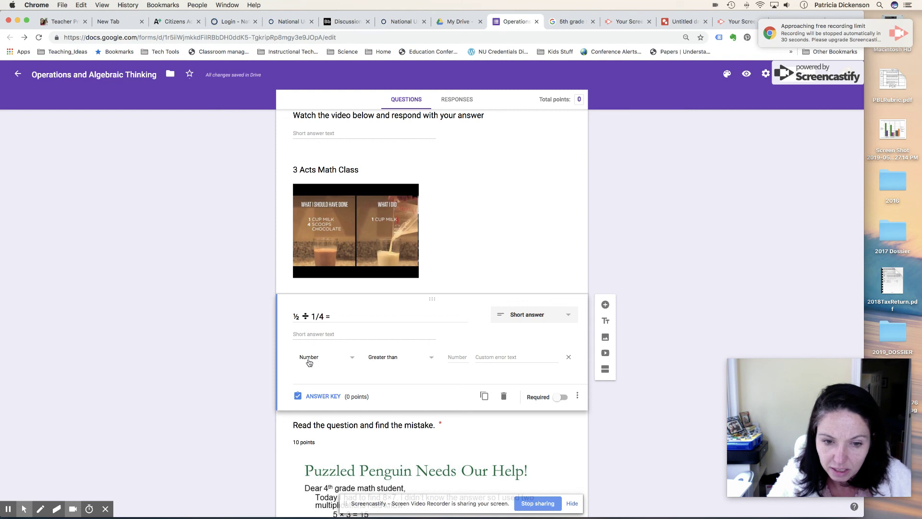
{"action": "left_click", "coordinate": [353, 358]}
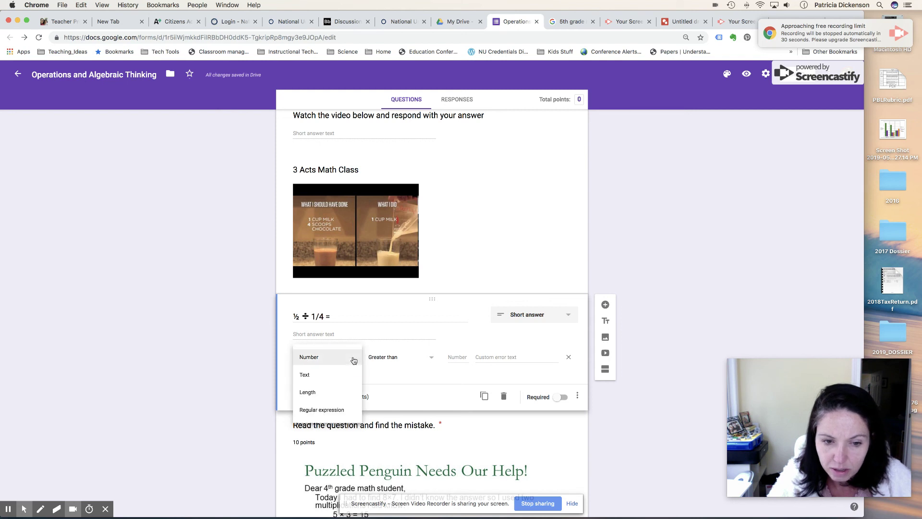
{"action": "left_click", "coordinate": [354, 359]}
{"action": "left_click", "coordinate": [431, 357]}
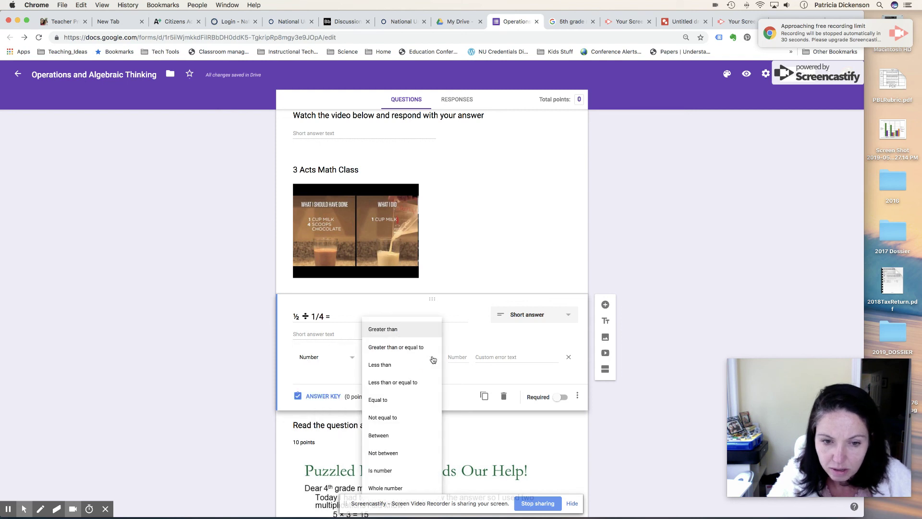
{"action": "left_click", "coordinate": [384, 400]}
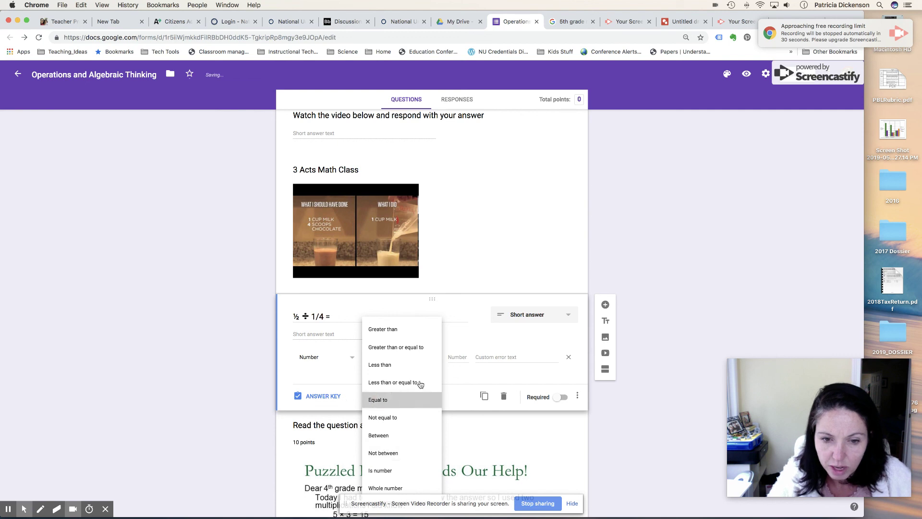
{"action": "left_click", "coordinate": [456, 357]}
{"action": "type", "text": "2"}
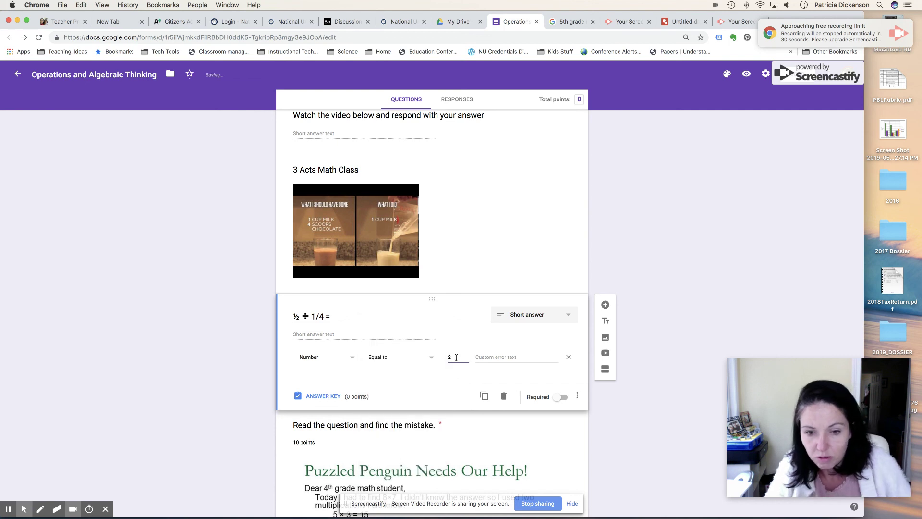
{"action": "left_click", "coordinate": [485, 358]}
{"action": "type", "text": "Try a"}
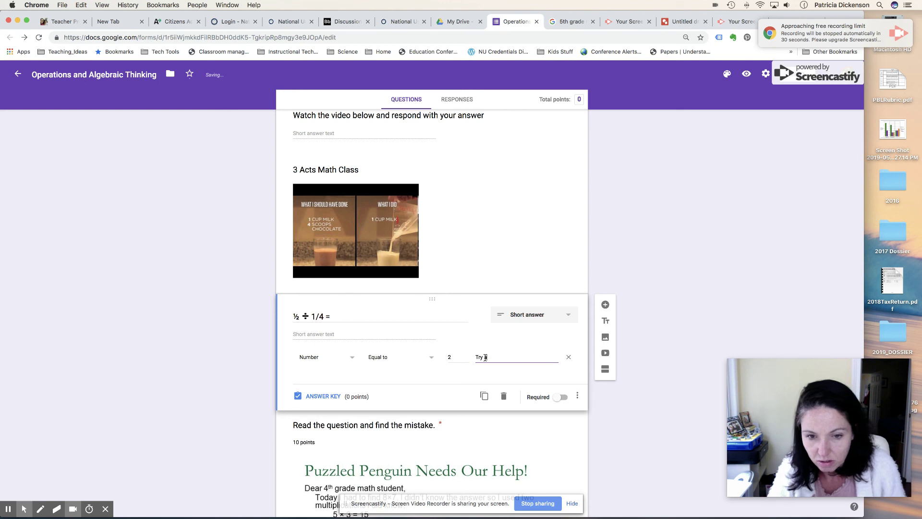
{"action": "type", "text": "gain!"}
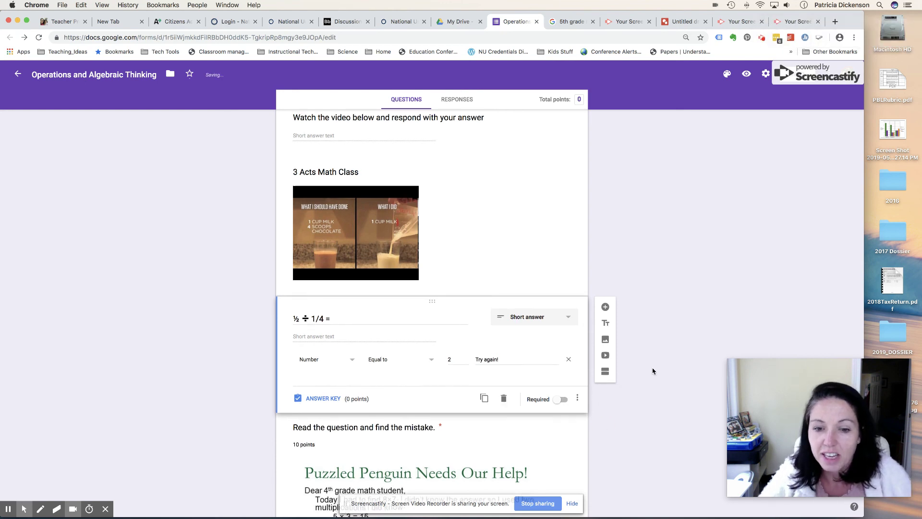
{"action": "scroll", "coordinate": [653, 370], "scroll_direction": "up", "scroll_amount": 4}
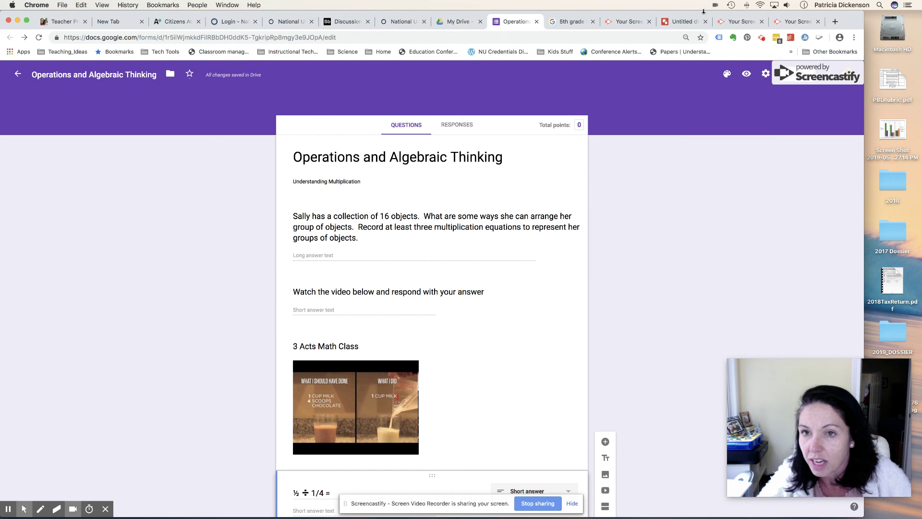
{"action": "left_click_drag", "start_coordinate": [704, 11], "coordinate": [704, 73]}
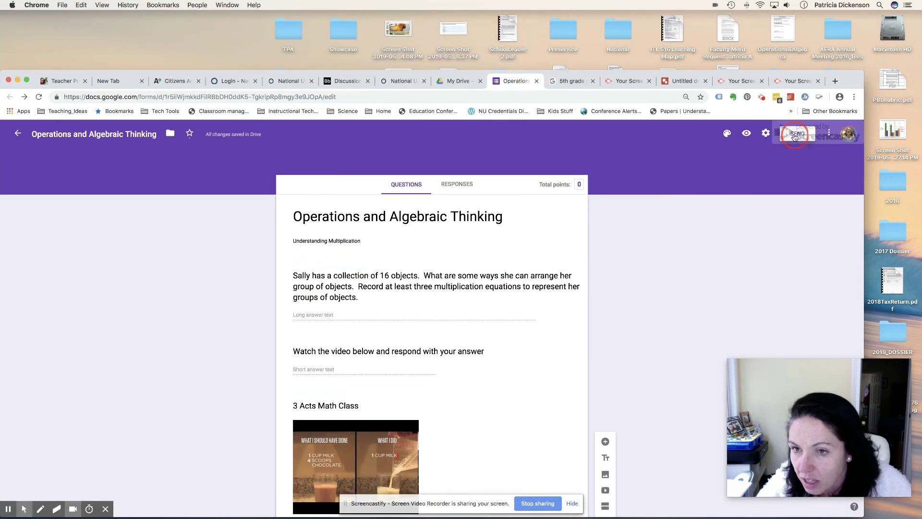